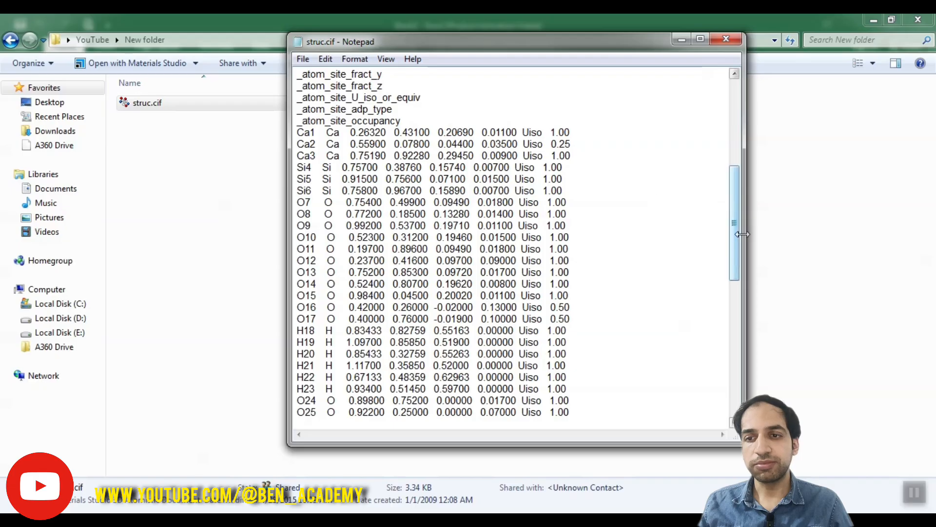
Step: Copy the atom-site rows from Ca1 to O25 in struc.cif, leaving out the loop_ line
left_click_drag(734, 238, 686, 241)
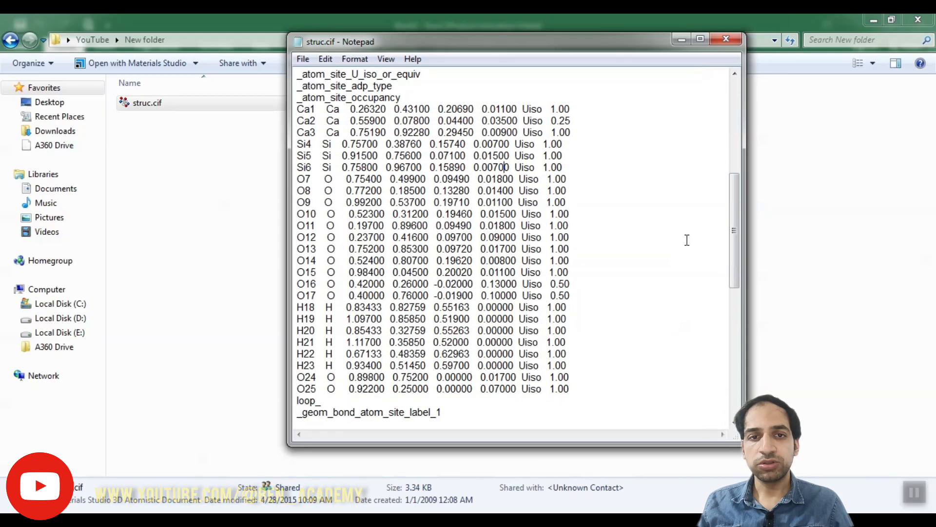
left_click_drag(295, 109, 595, 398)
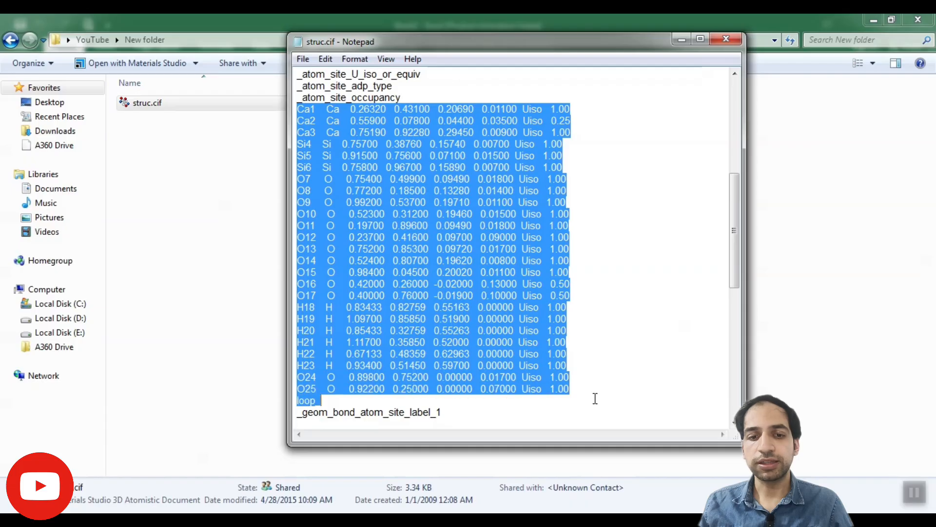
key("shift+Up")
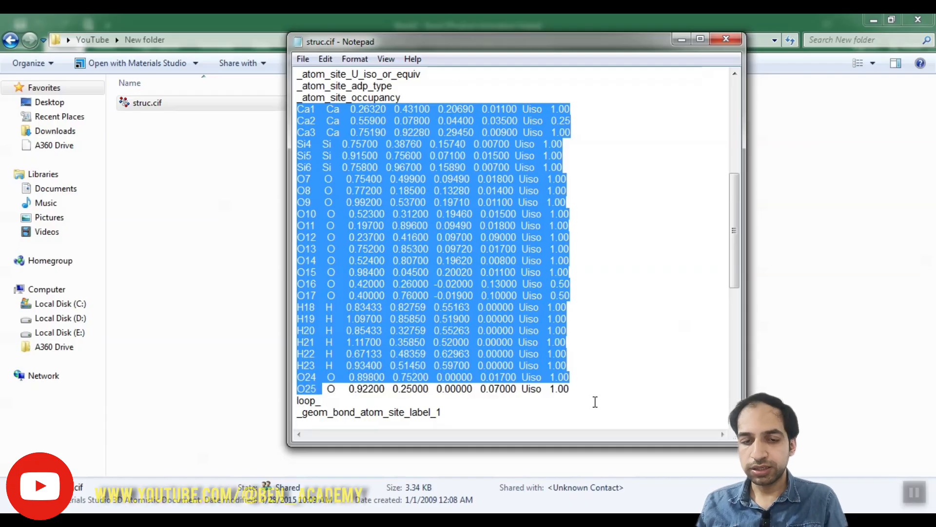
key("shift+Right")
key("shift+Right")
key("shift+Right")
key("shift+Right")
key("shift+Right")
key("shift+Right")
key("shift+Right")
key("shift+Right")
key("shift+Right")
key("shift+Right")
key("shift+Right")
key("shift+Right")
key("shift+Right")
key("shift+Right")
key("shift+Right")
key("shift+Right")
key("shift+Right")
key("shift+Right")
key("shift+Right")
key("shift+Right")
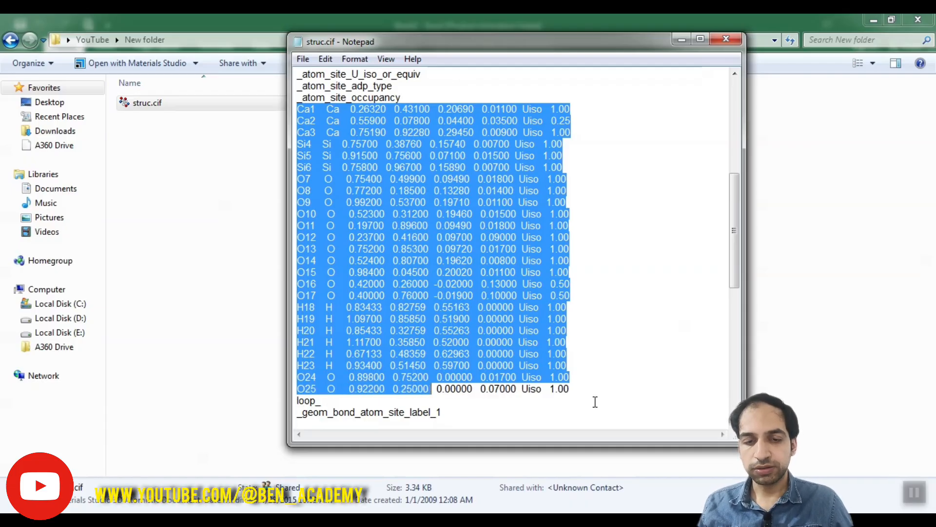
key("shift+Right")
key("shift+Right")
key("shift+Right")
key("shift+Right")
key("shift+Right")
key("shift+Right")
key("shift+Right")
key("shift+Right")
key("shift+Right")
key("shift+Right")
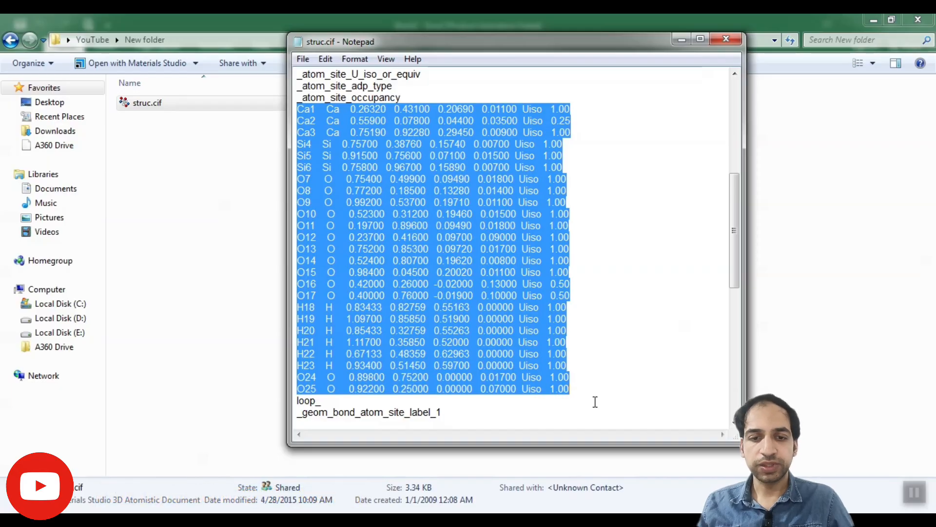
key("ctrl+c")
Step: Switch to the blank Excel workbook, paste the copied rows starting at cell A1, and fit column A to its contents
left_click(146, 448)
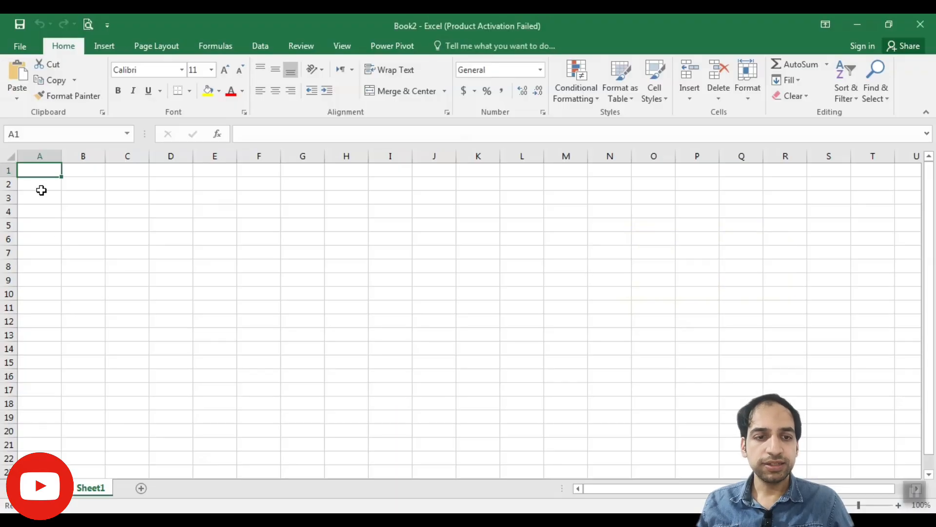
key("ctrl+v")
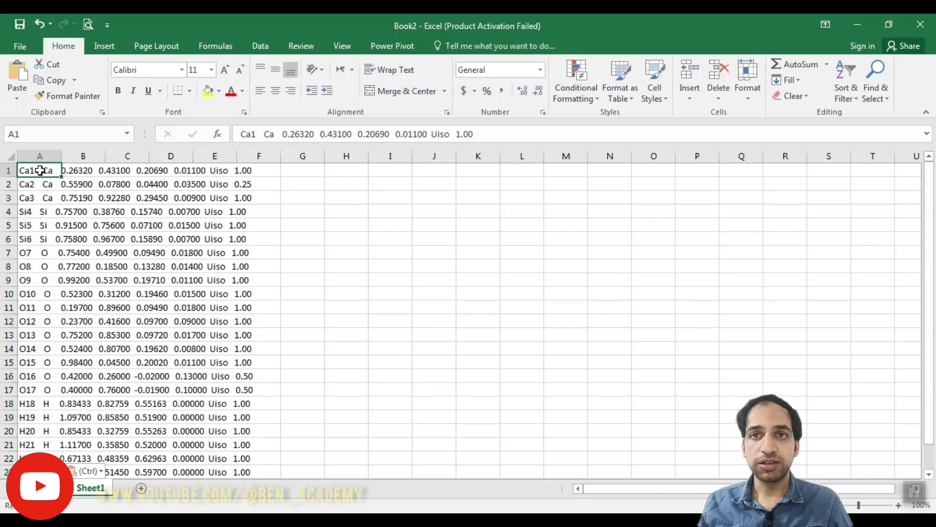
double_click(60, 156)
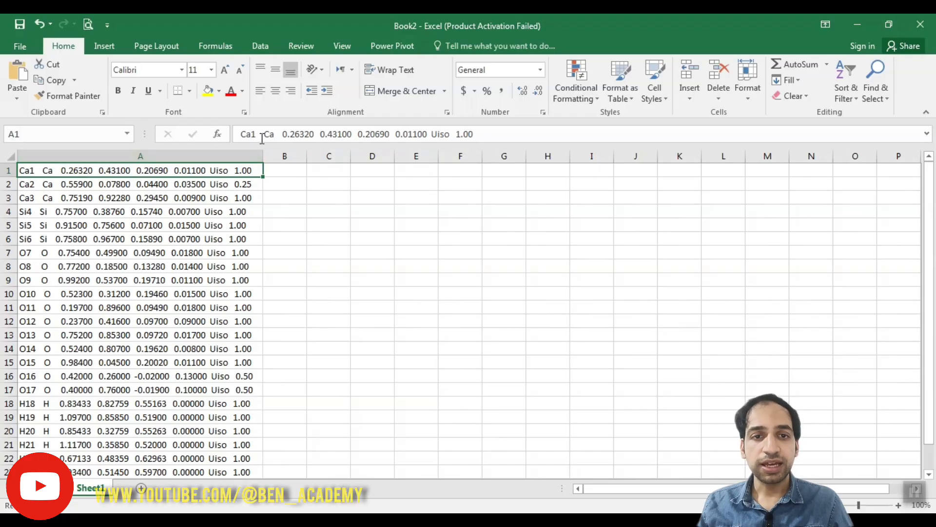
left_click_drag(255, 135, 282, 135)
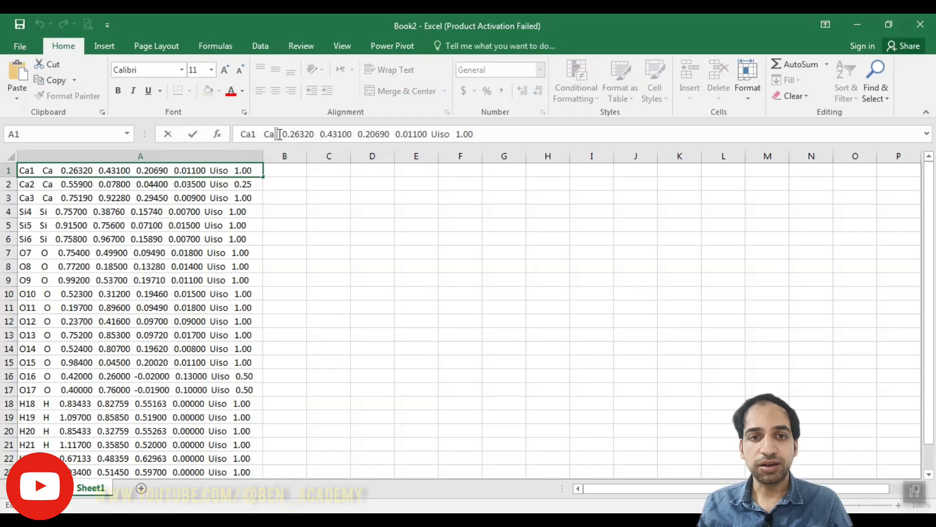
key("Return")
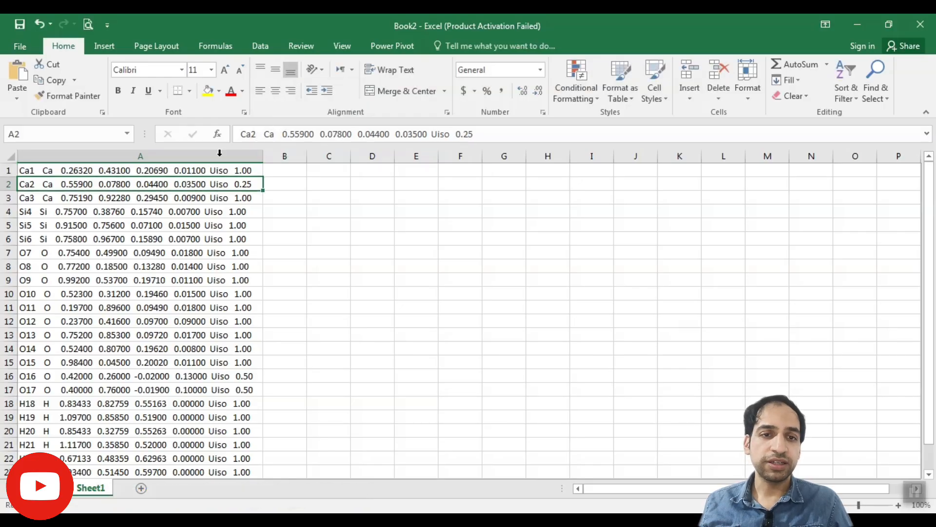
left_click(72, 170)
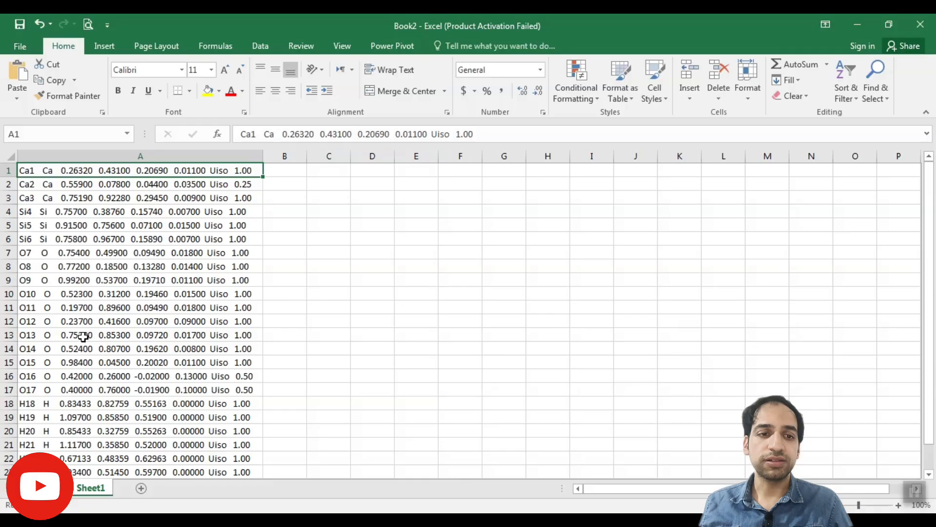
Step: Try splitting the first row by hand by entering Ca1 in cell C1, and clear the entry again
left_click(323, 172)
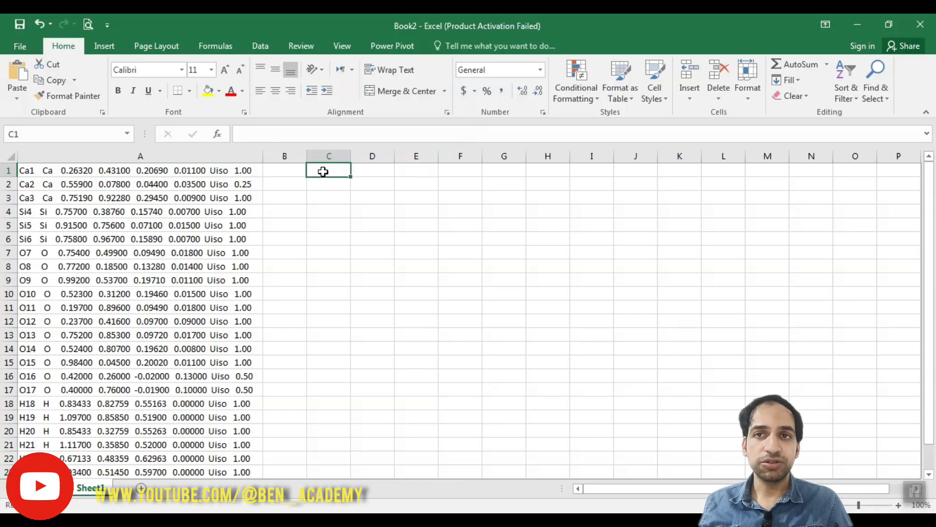
type("Ca")
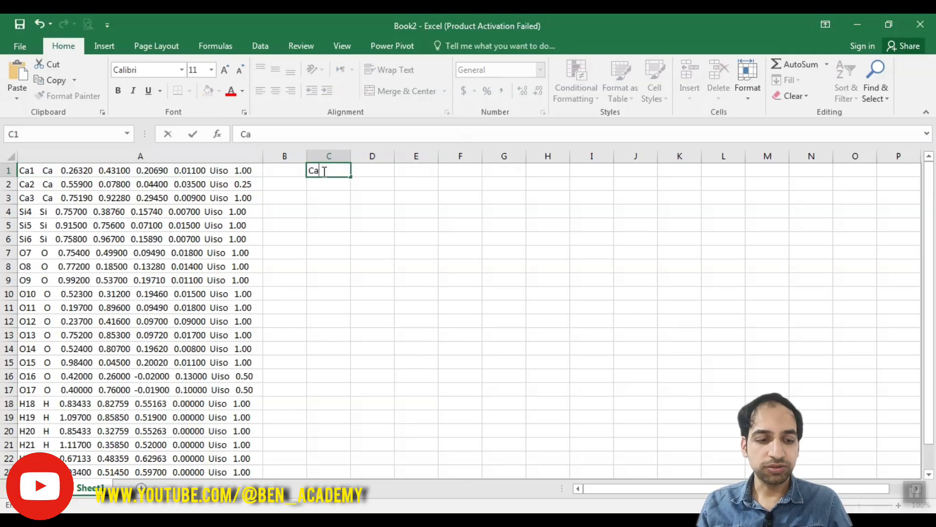
type("1")
left_click(371, 170)
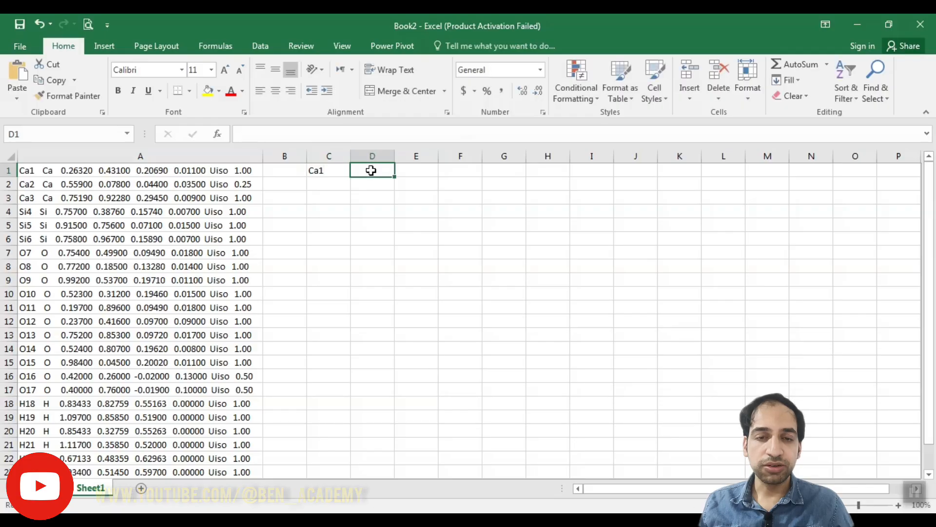
key("Left")
key("Delete")
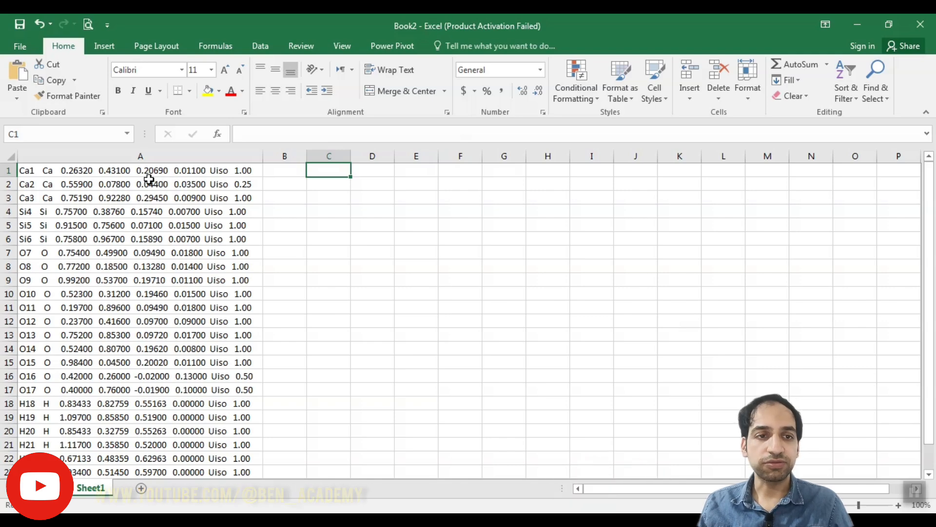
left_click(36, 171)
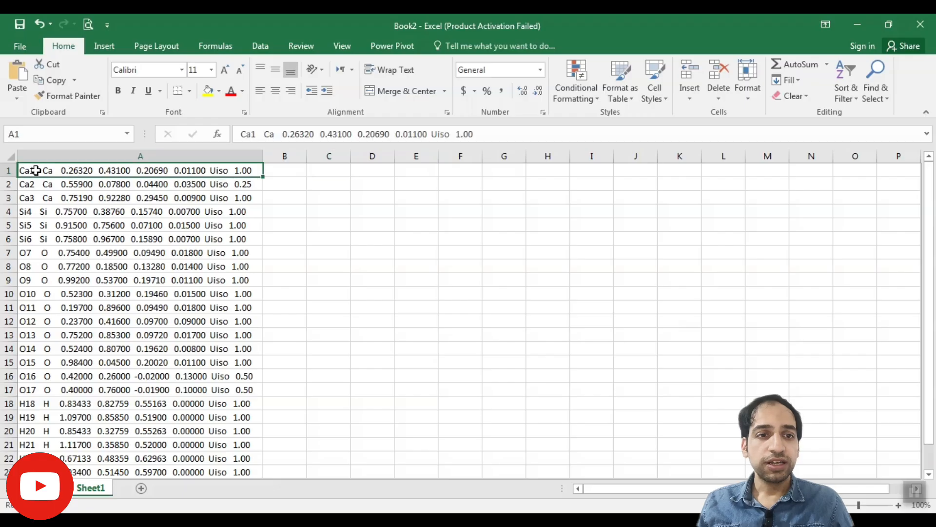
left_click(261, 47)
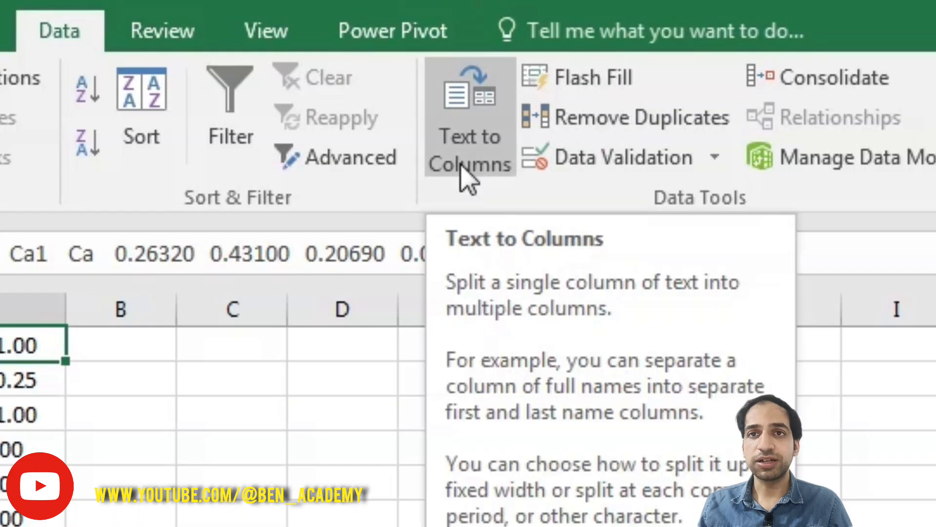
left_click(421, 98)
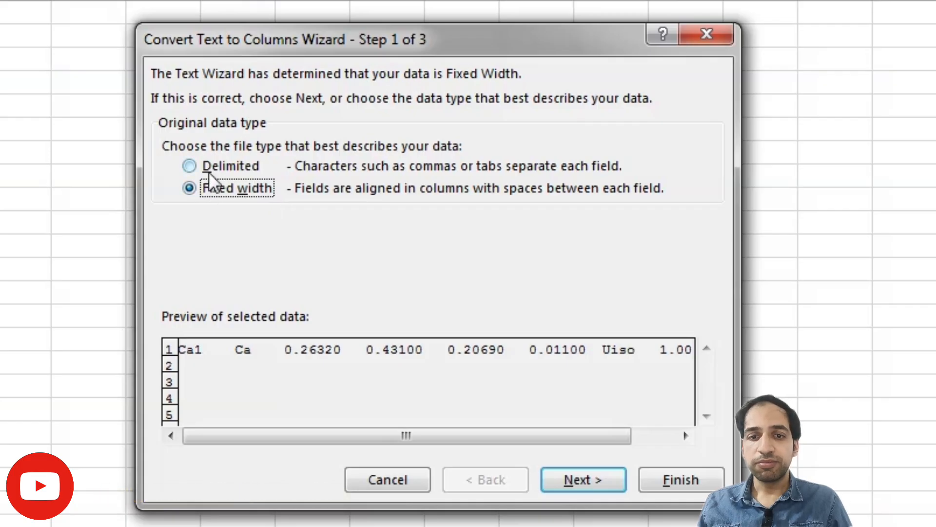
left_click(224, 170)
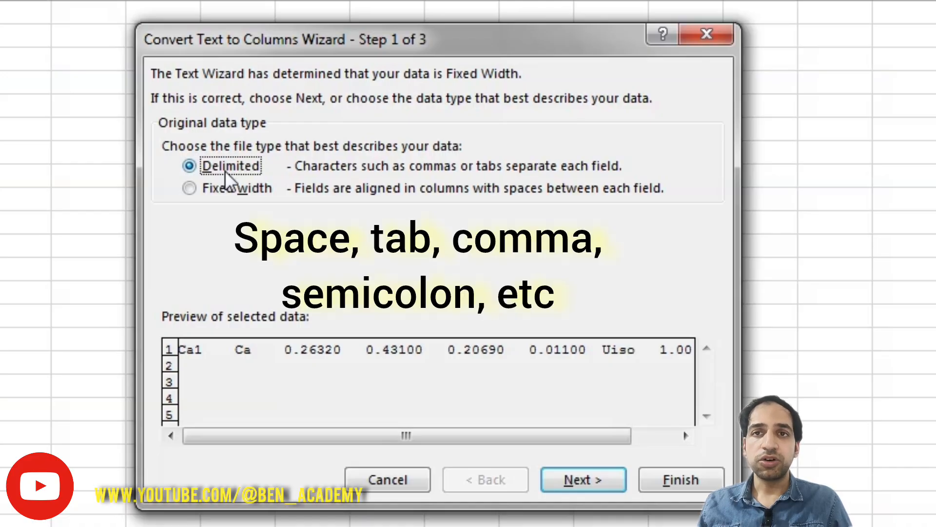
left_click(232, 195)
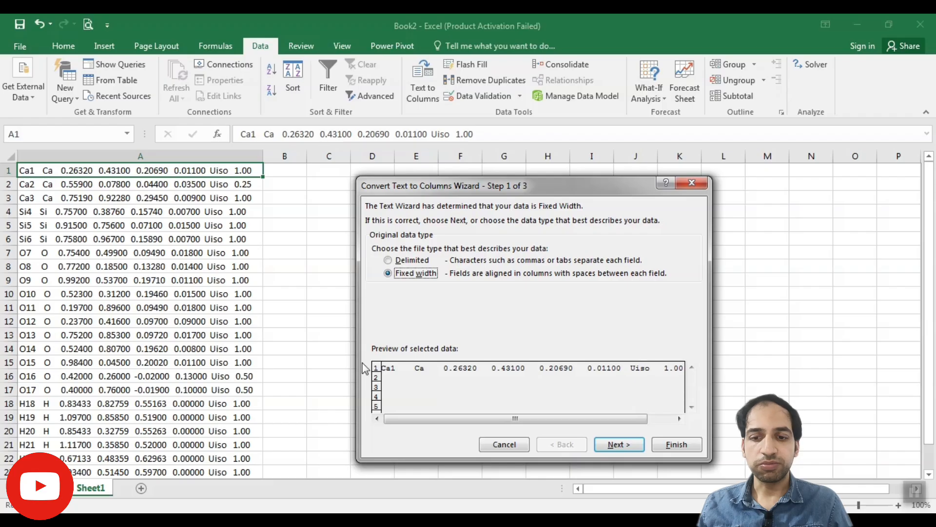
key("Escape")
Step: Start Text to Columns on the whole of column A as fixed-width data, accepting the suggested column breaks
left_click(128, 153)
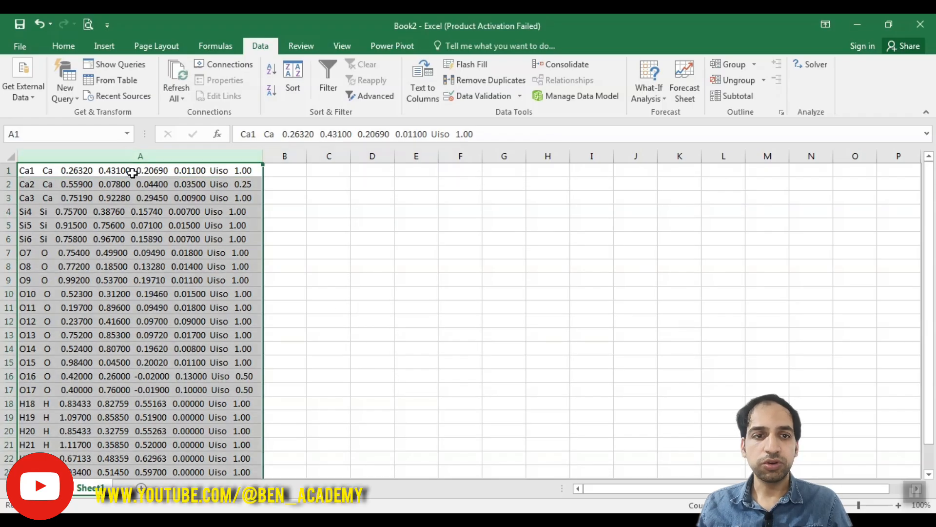
left_click_drag(134, 172, 141, 444)
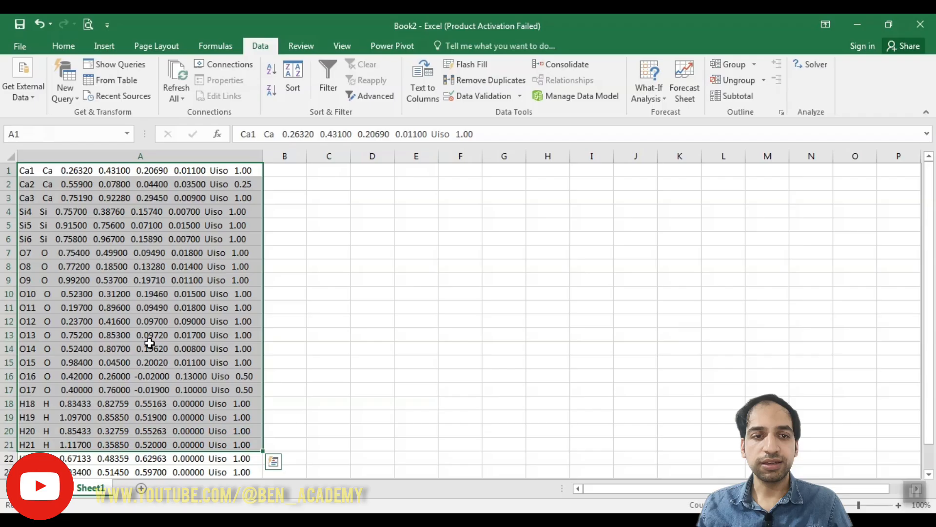
left_click(136, 155)
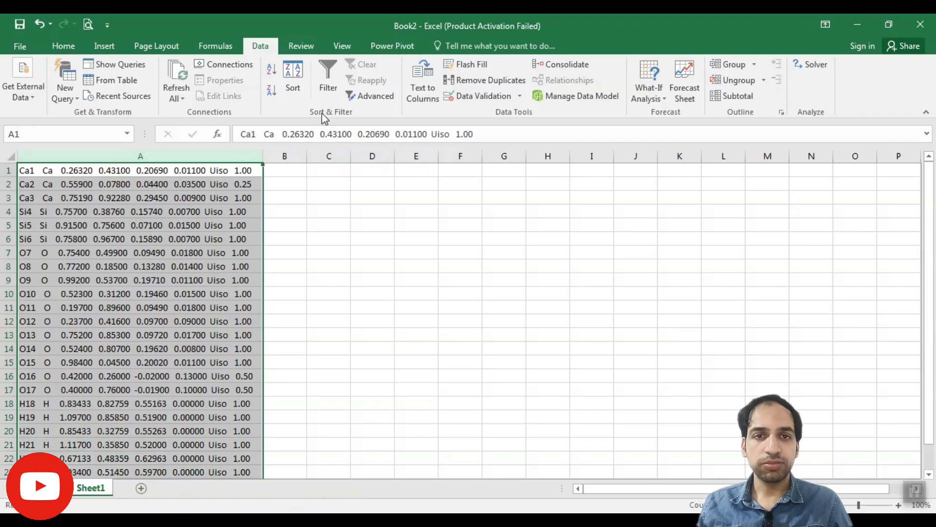
left_click(423, 83)
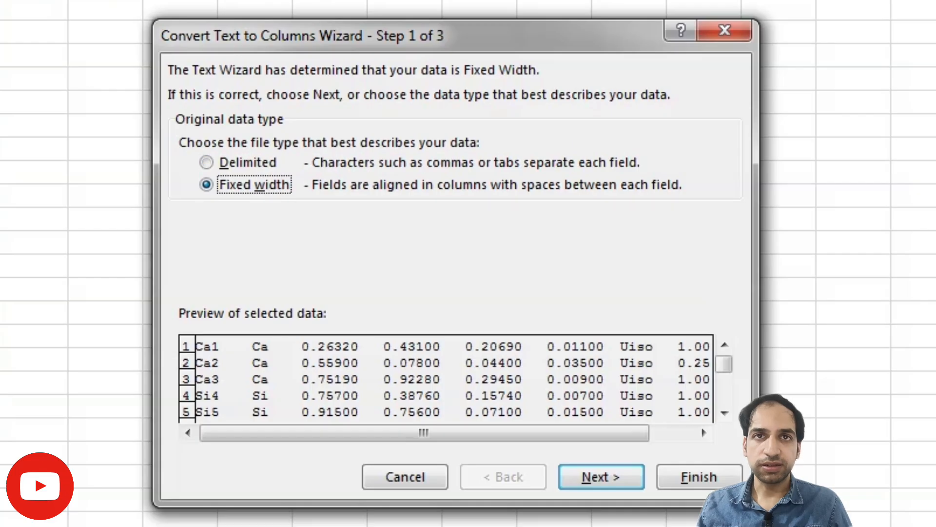
left_click(604, 476)
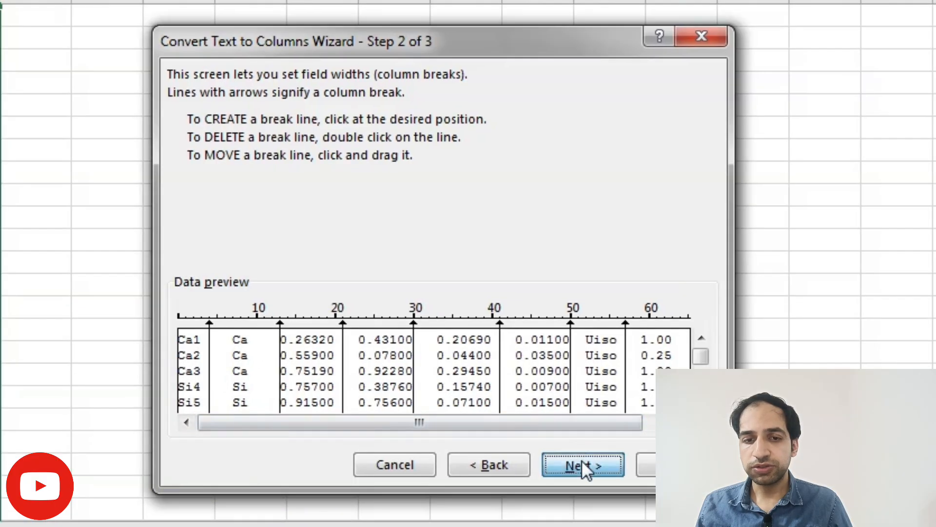
left_click(599, 472)
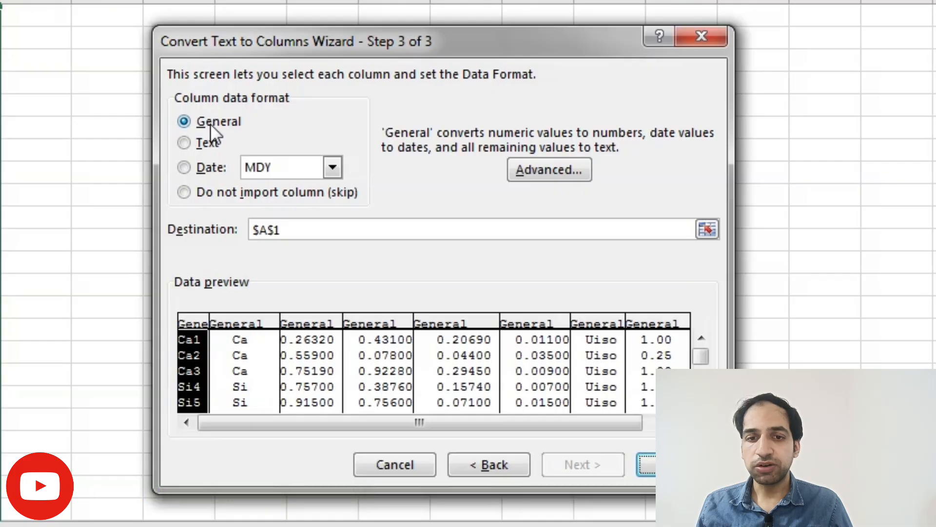
Step: Set the data format of the Uiso column and the element-symbol column to Text
left_click(239, 336)
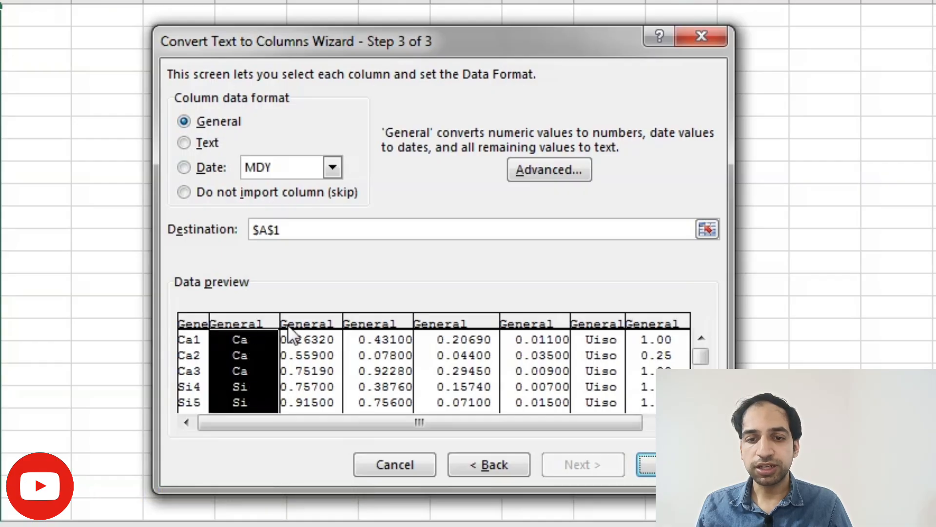
left_click(310, 325)
left_click(385, 323)
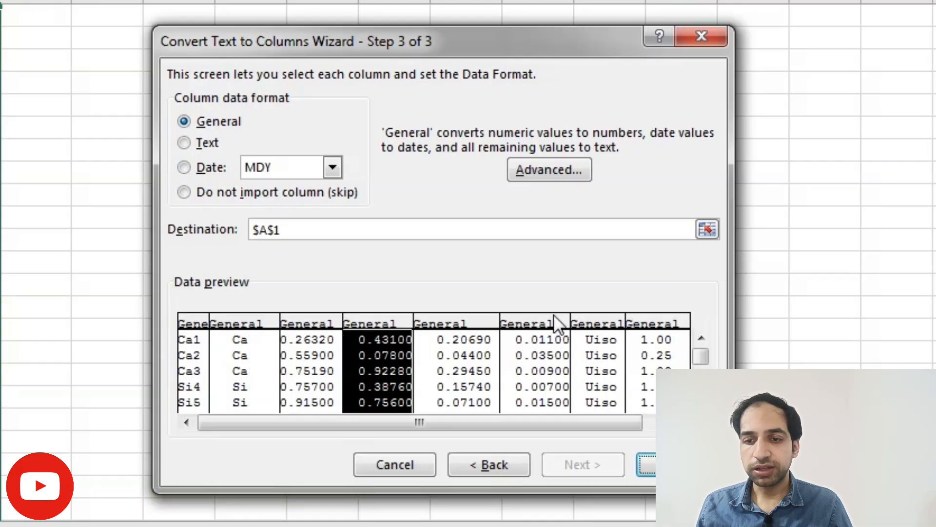
left_click(593, 325)
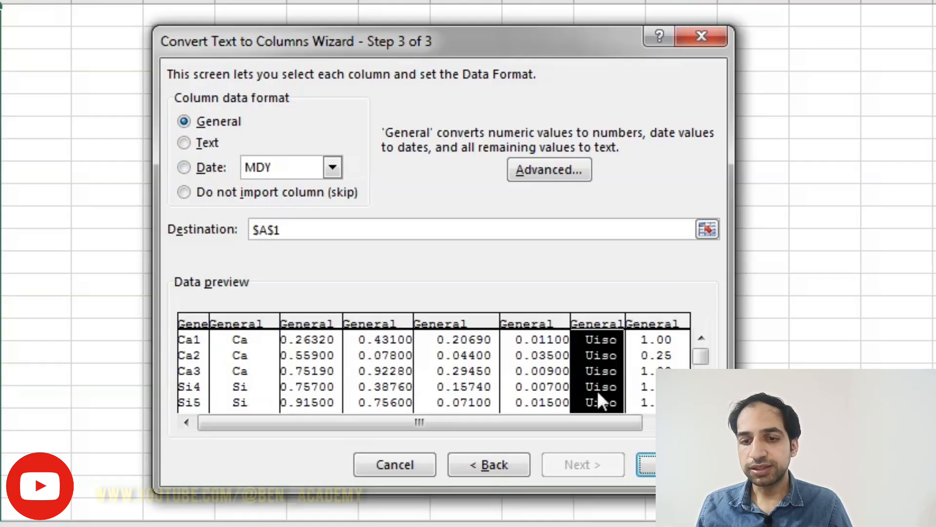
left_click(185, 143)
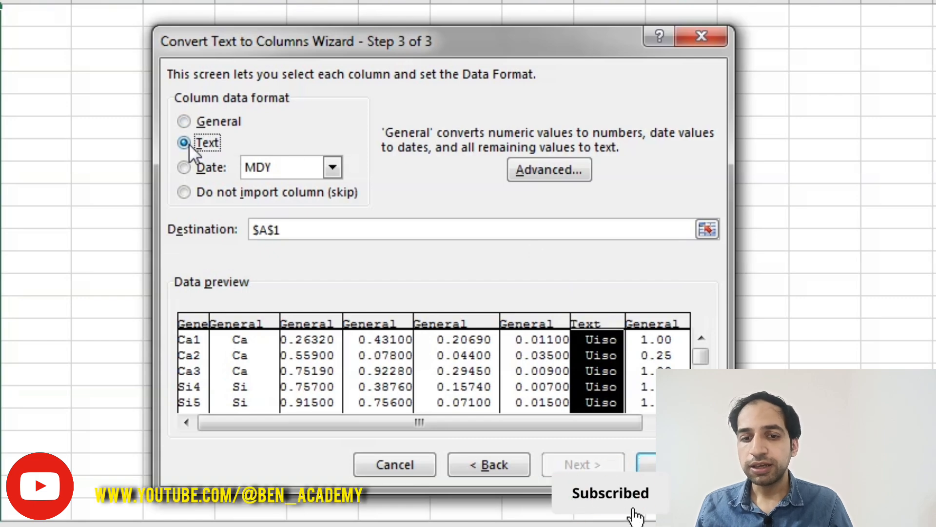
left_click(245, 324)
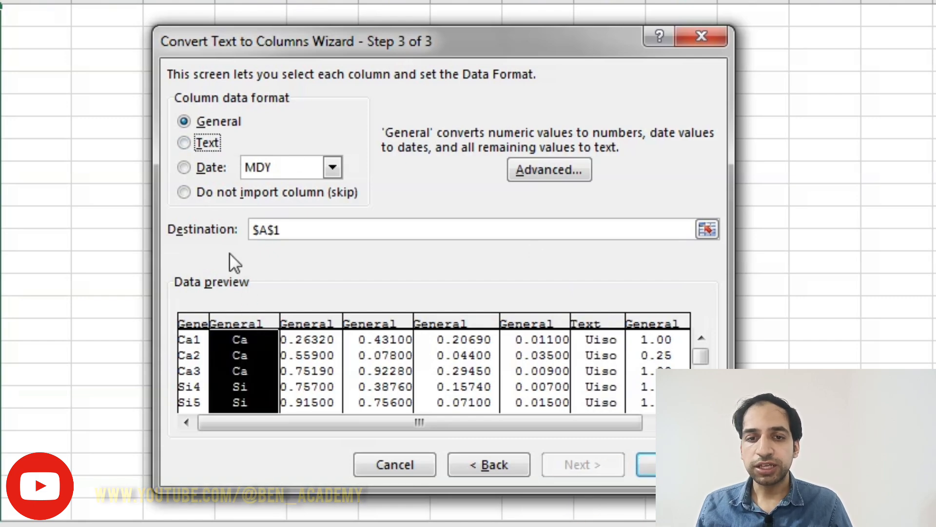
left_click(184, 141)
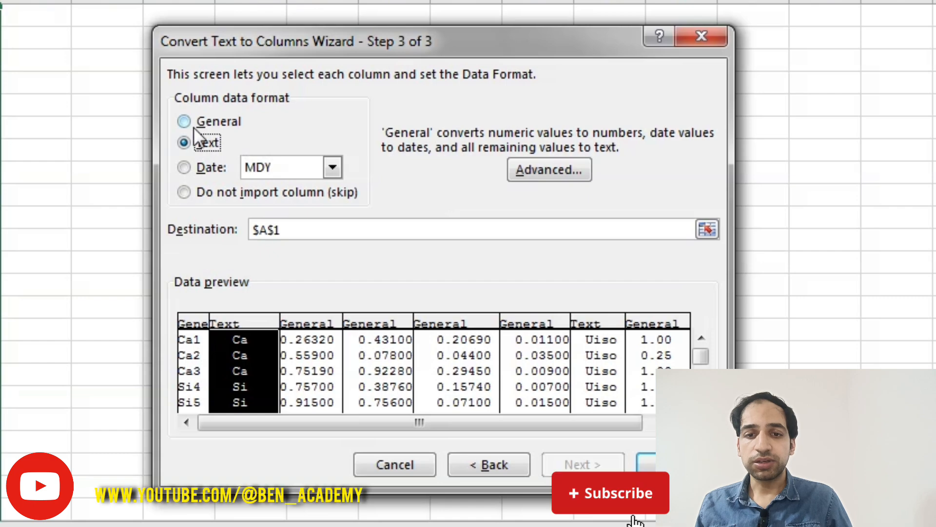
Step: Change the element-symbol column's data format to Date with the MDY order
left_click(186, 167)
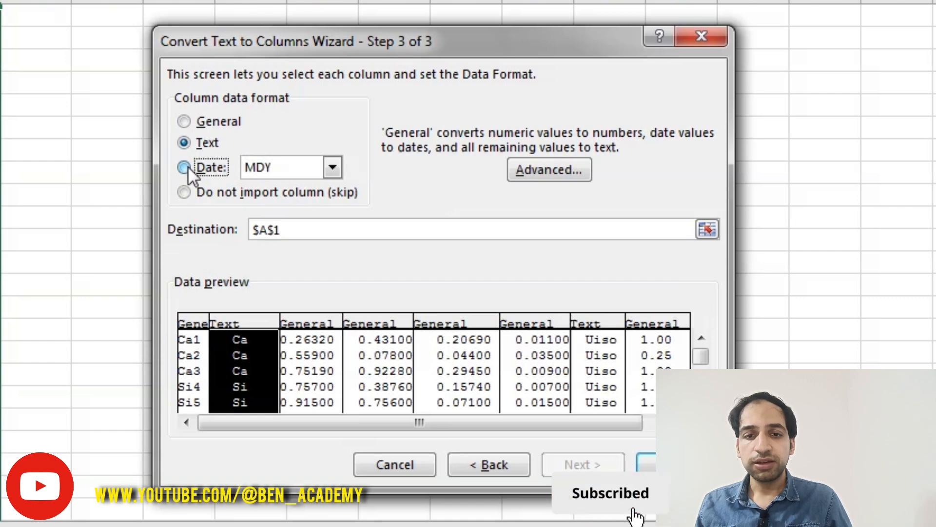
left_click(329, 167)
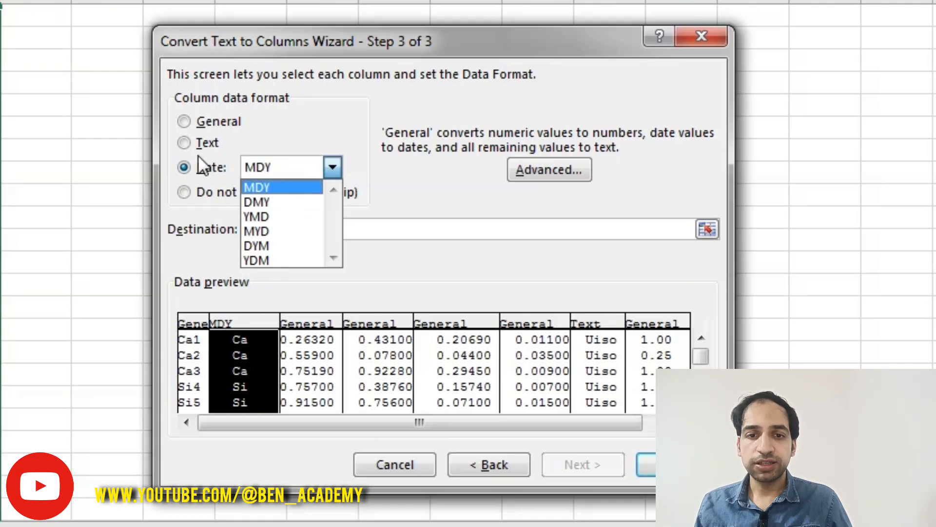
left_click(194, 171)
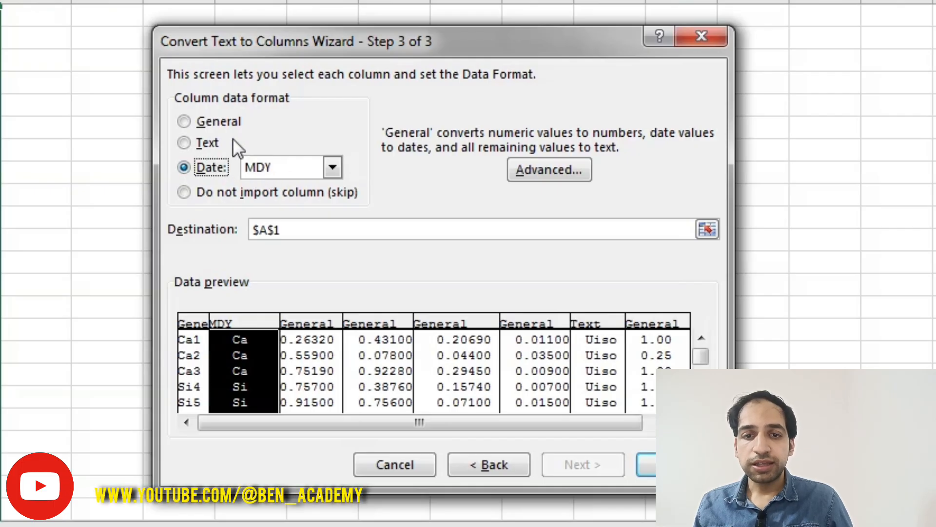
Step: Set the element-symbol column's data format back to General, keep the default number separators, and finish the conversion
left_click(217, 124)
left_click(544, 168)
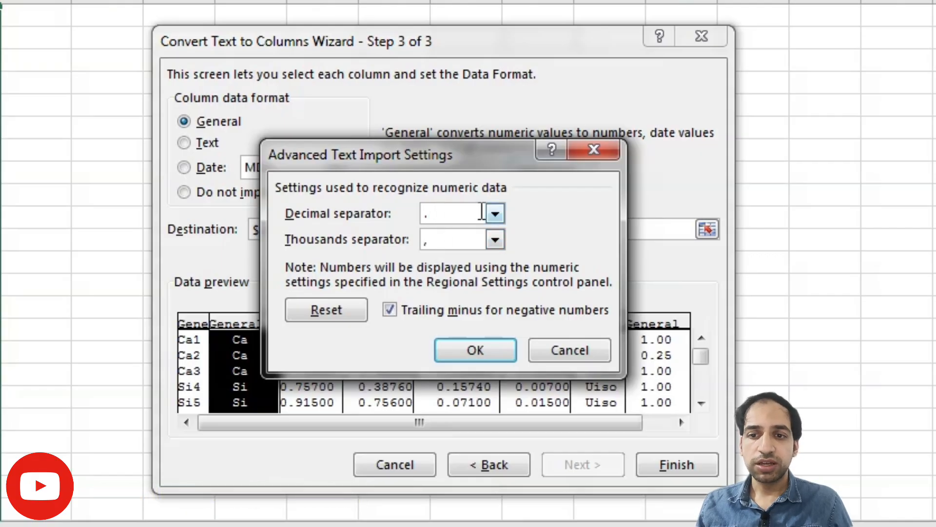
left_click(538, 354)
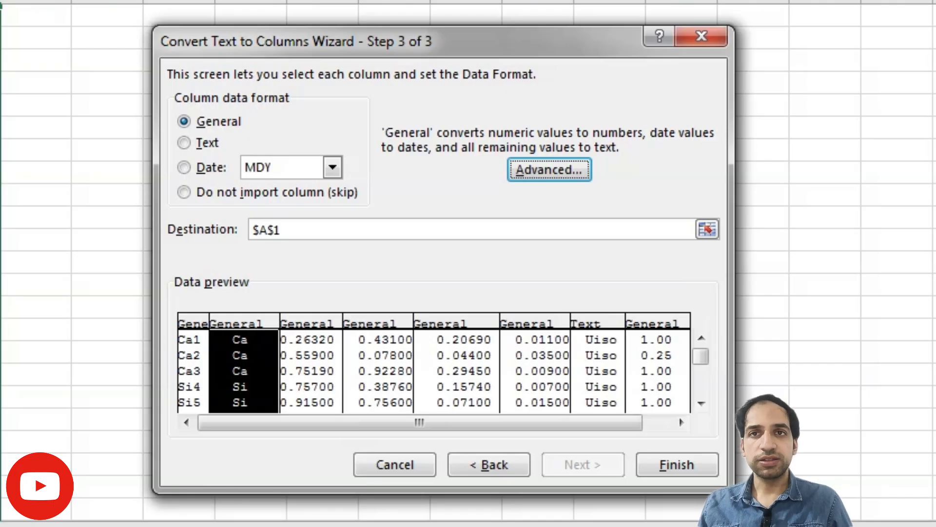
left_click(670, 471)
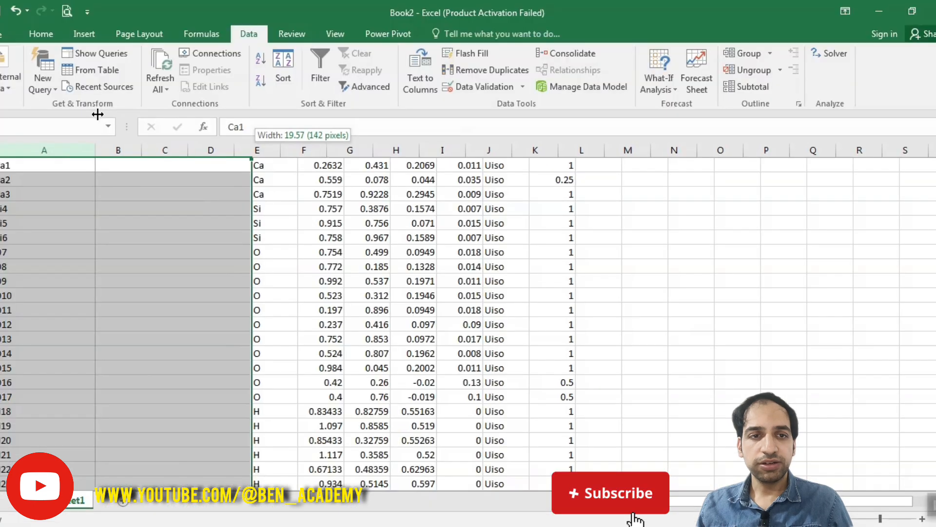
left_click_drag(90, 149, 45, 149)
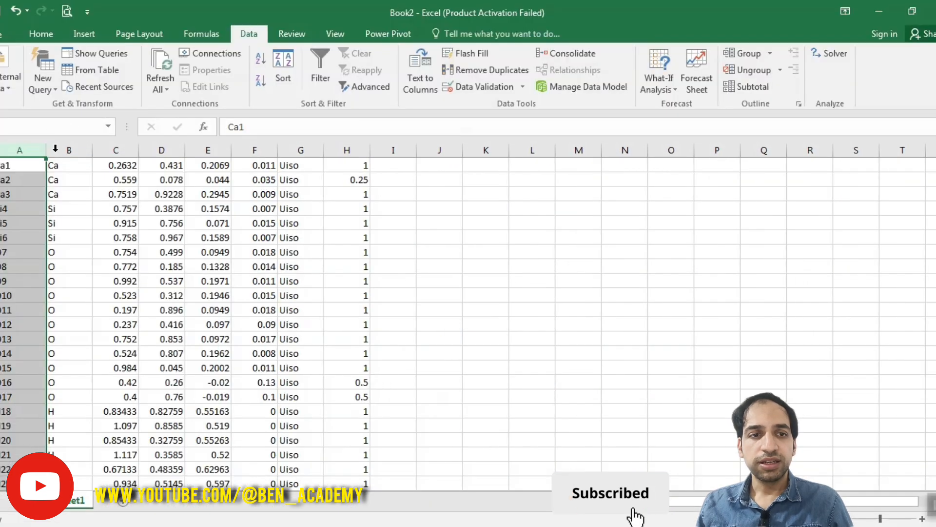
left_click(209, 195)
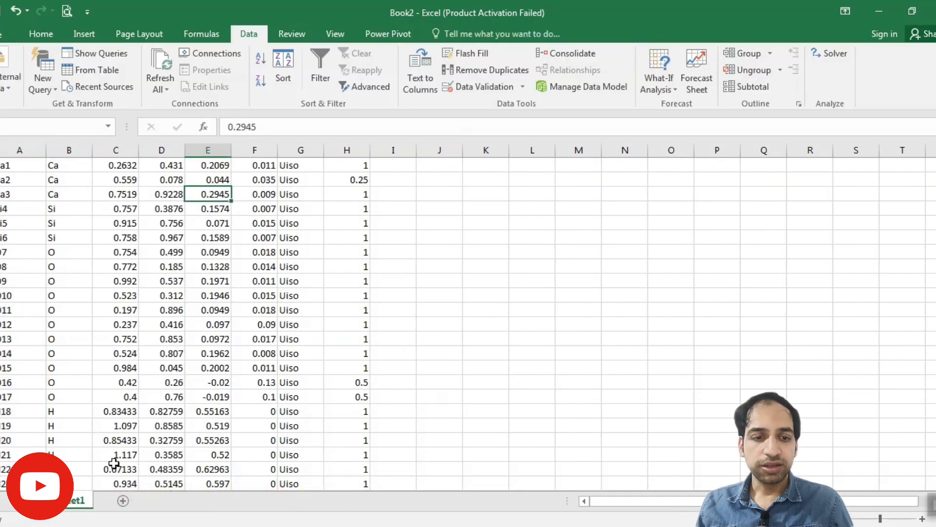
Step: Add a second worksheet and paste the atom-site rows selected in struc.cif into column A from cell A1
left_click(123, 501)
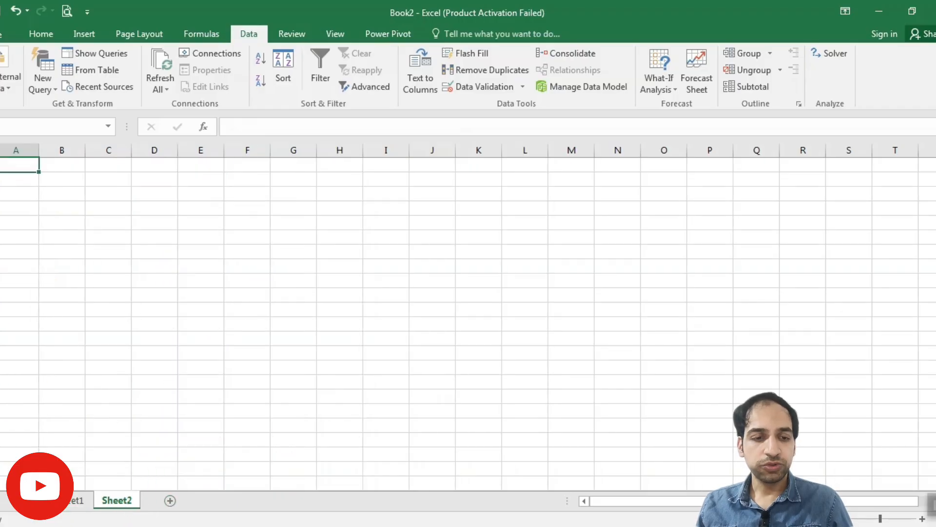
left_click(217, 446)
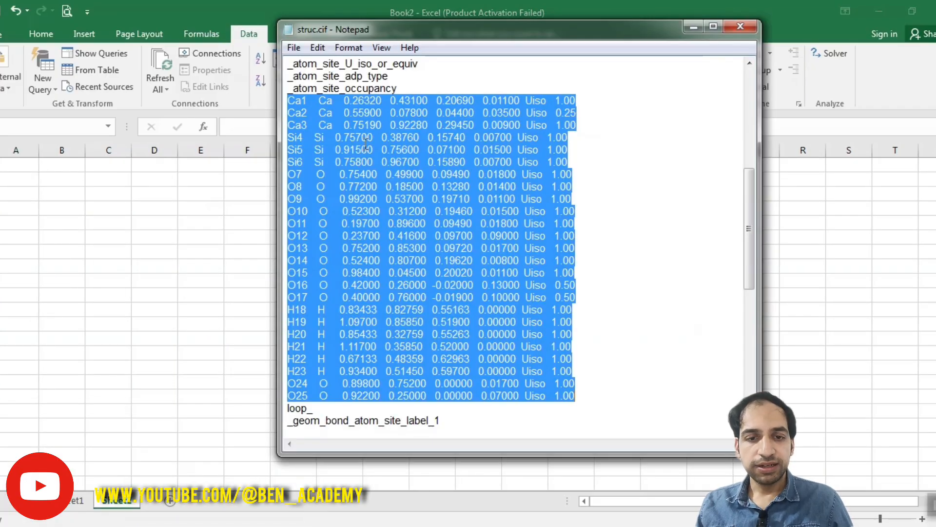
left_click(16, 163)
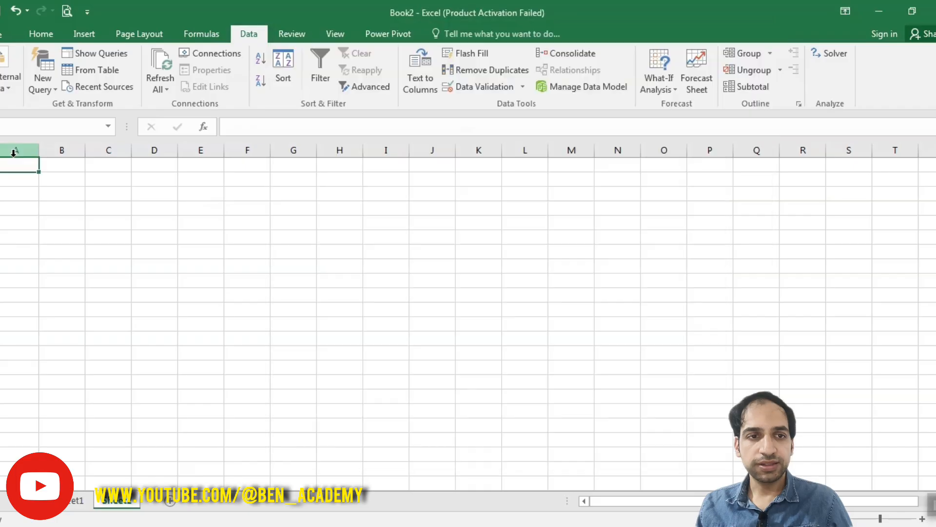
key("ctrl+v")
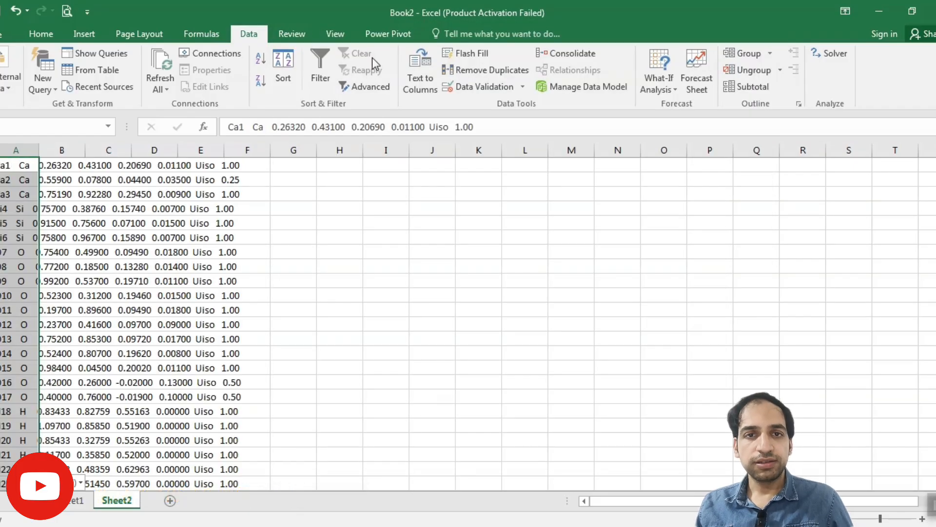
Step: Start Text to Columns on the pasted data as delimited, with only Space as delimiter and consecutive delimiters treated as one
left_click(422, 76)
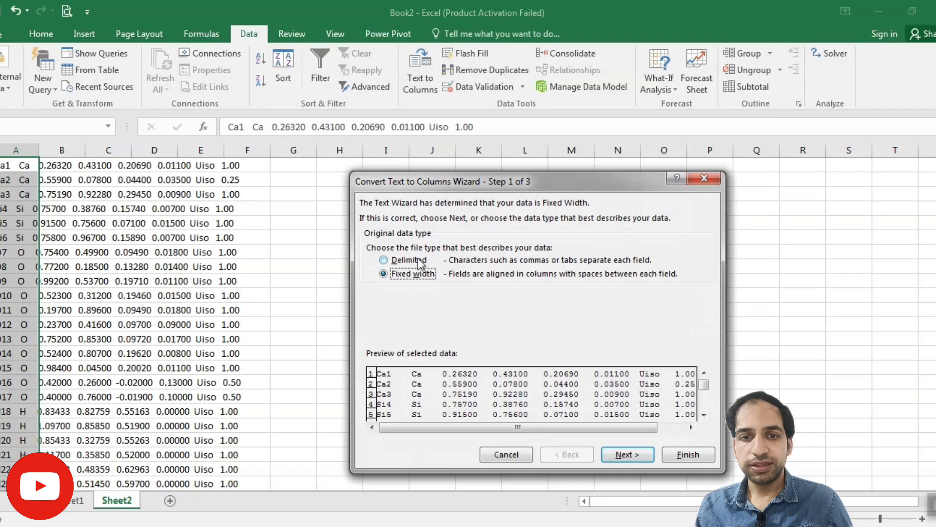
left_click(620, 457)
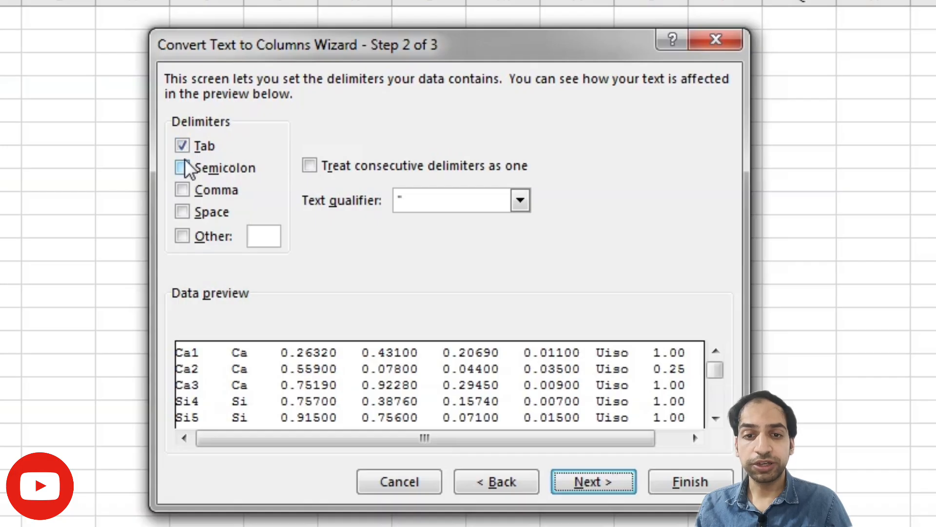
left_click(184, 207)
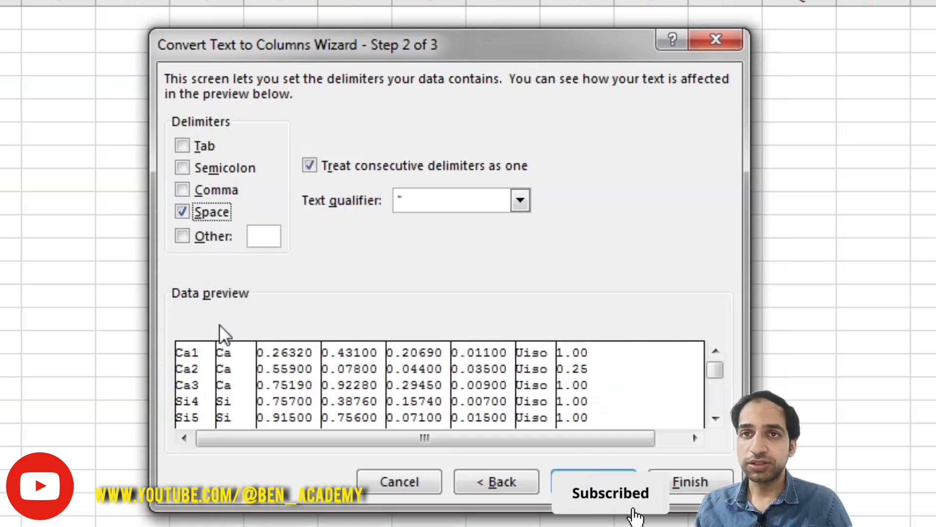
Step: Try adding Comma and Semicolon as extra delimiters, and clear both again
left_click(184, 187)
left_click(183, 166)
left_click(183, 170)
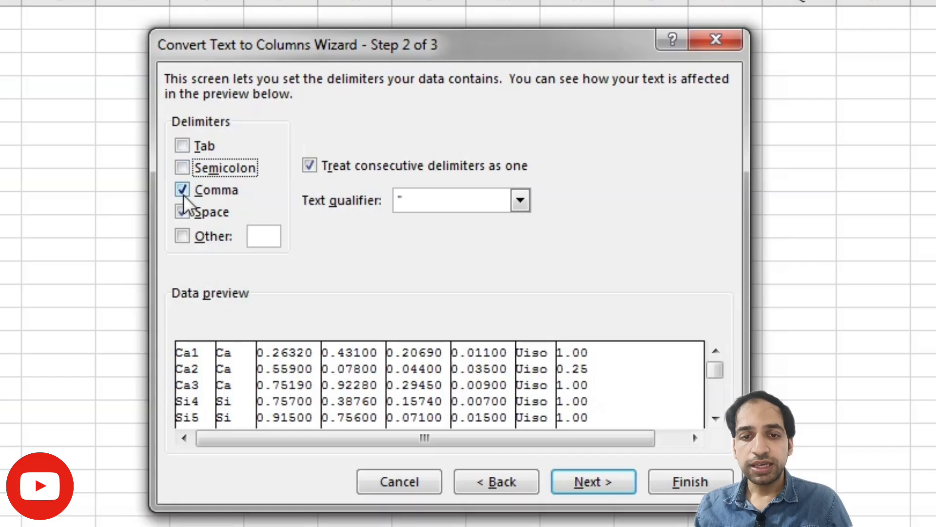
left_click(182, 190)
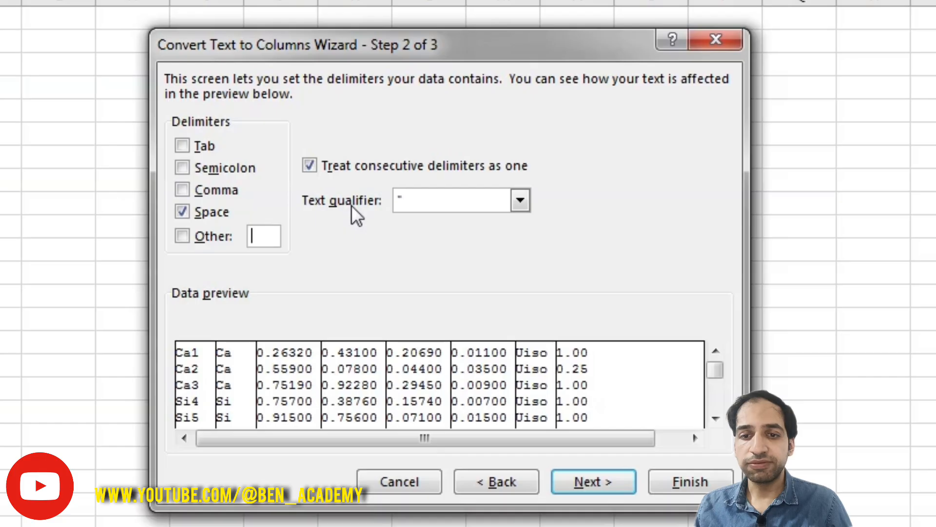
Step: Keep the double quote as text qualifier and General as the column format, and finish the space-delimited conversion
left_click(520, 200)
left_click(522, 199)
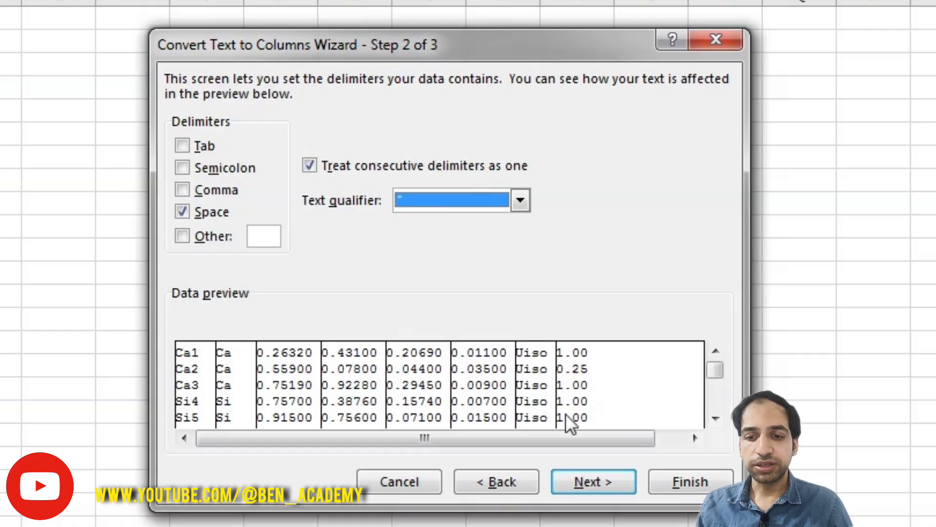
left_click(593, 479)
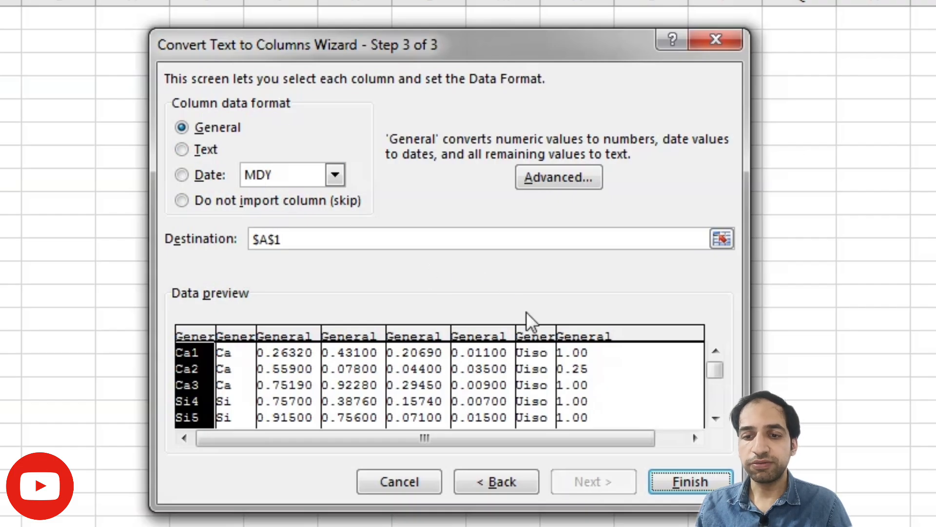
left_click(690, 482)
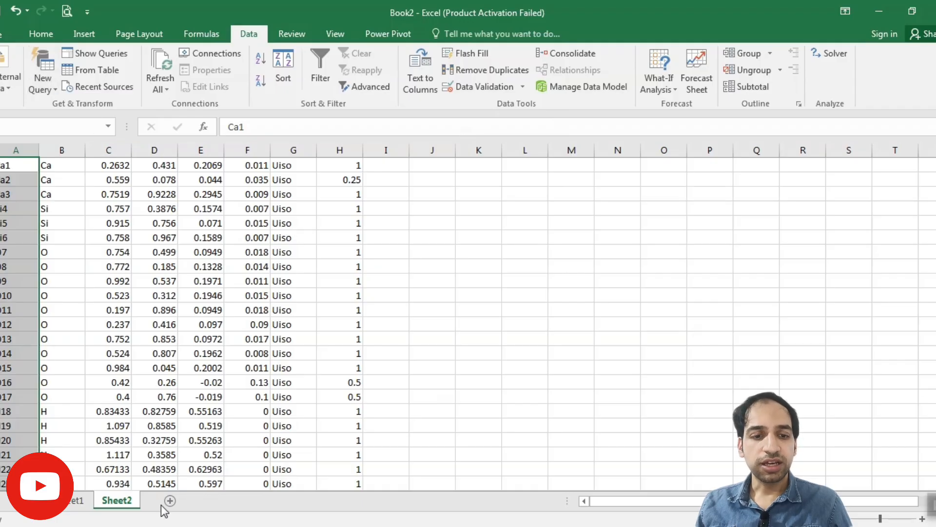
Step: Open struc.cif from the desktop's YouTube\New folder in Excel, listing all file types
left_click(2, 35)
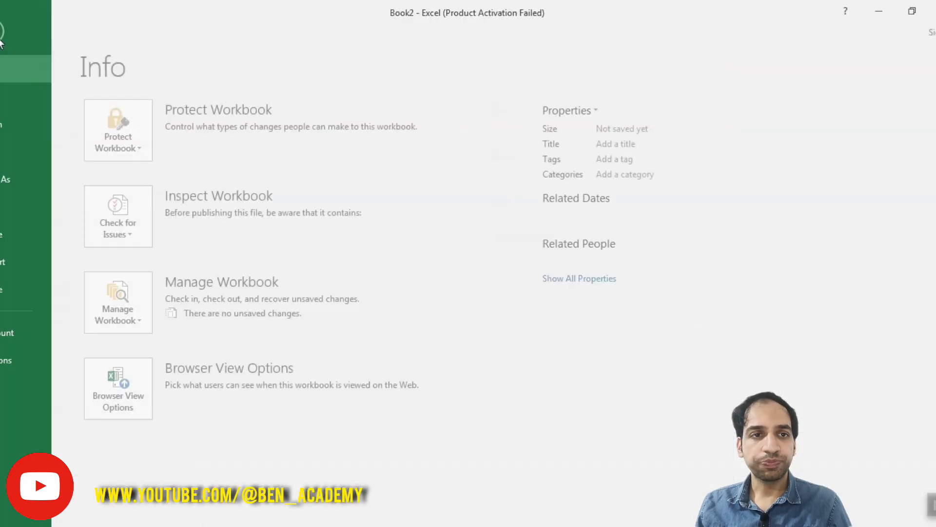
left_click(26, 119)
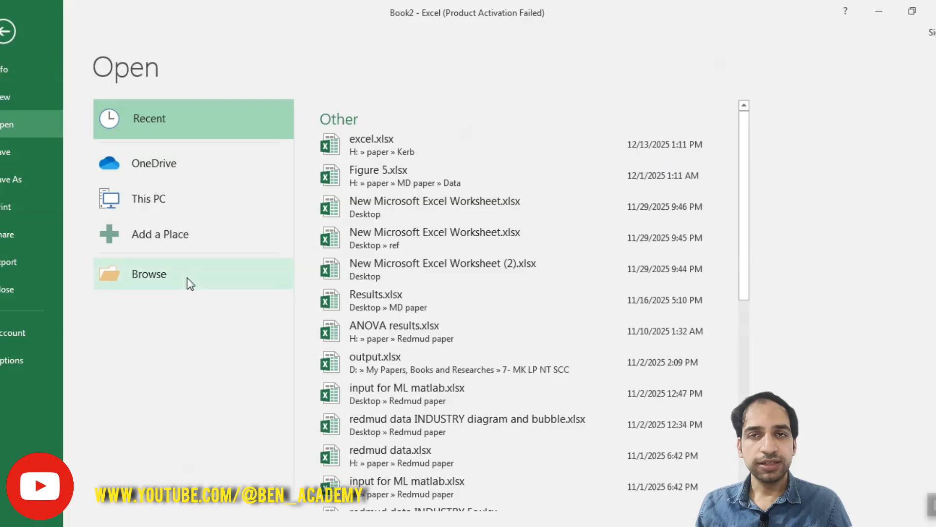
left_click(187, 283)
left_click(346, 302)
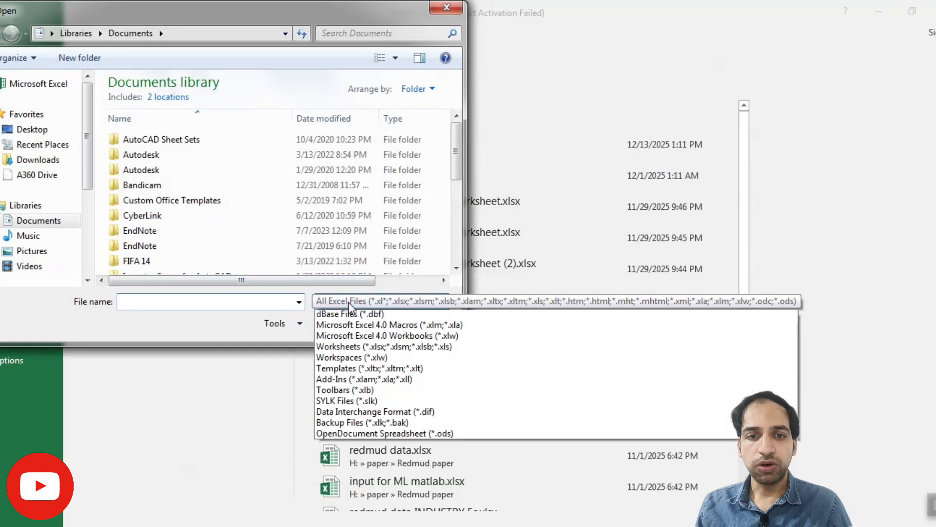
left_click(357, 317)
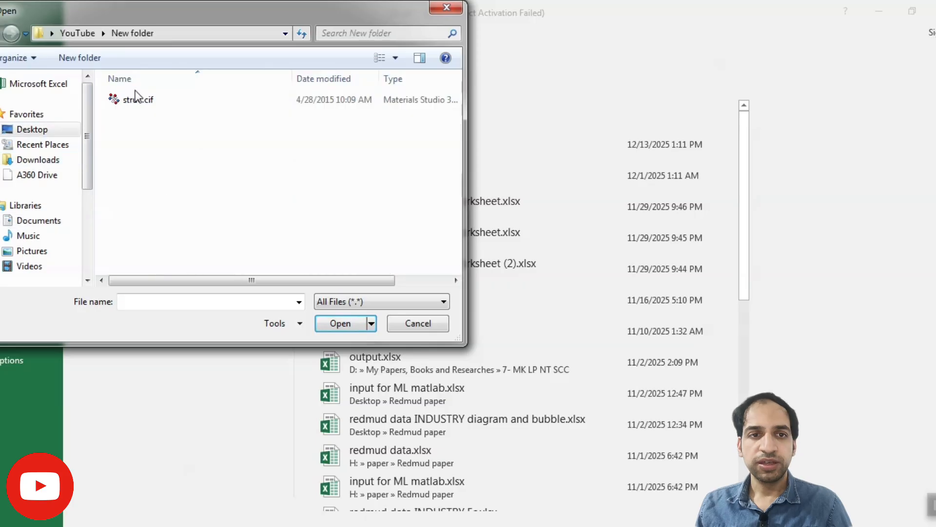
left_click(138, 100)
left_click(332, 322)
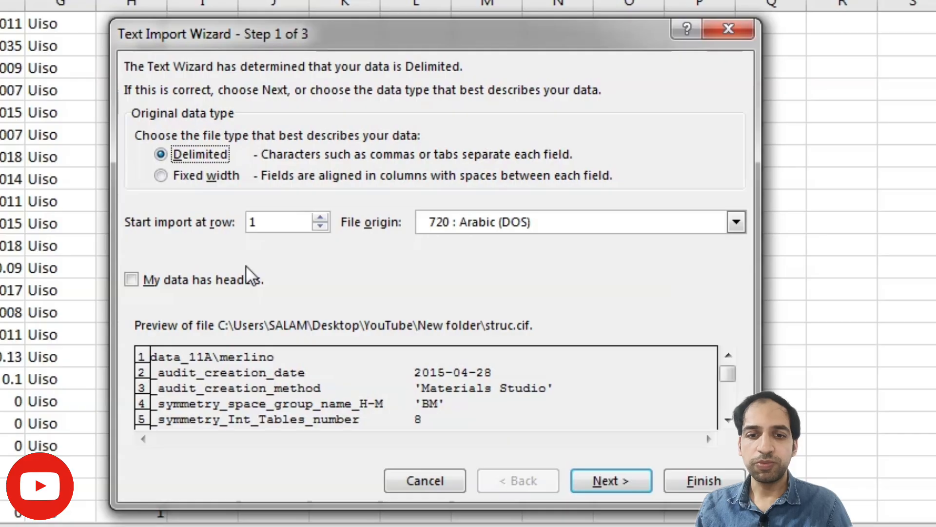
Step: Examine the import preview of struc.cif from the header lines down to the atom-site rows
mouse_move(728, 370)
left_mouse_down()
mouse_move(729, 396)
mouse_move(726, 366)
left_mouse_up()
left_click(728, 380)
left_click(727, 380)
left_click(728, 379)
left_click(728, 380)
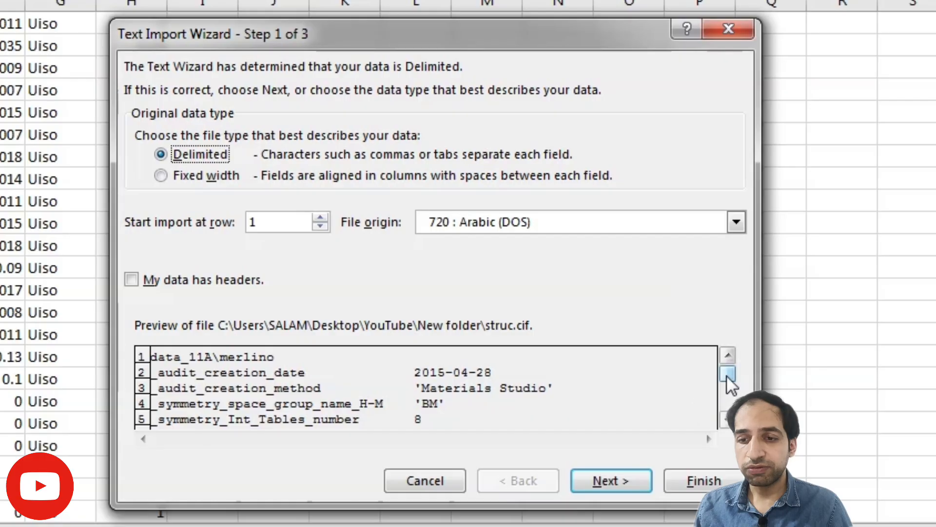
left_click(727, 419)
left_click(727, 420)
left_click(727, 419)
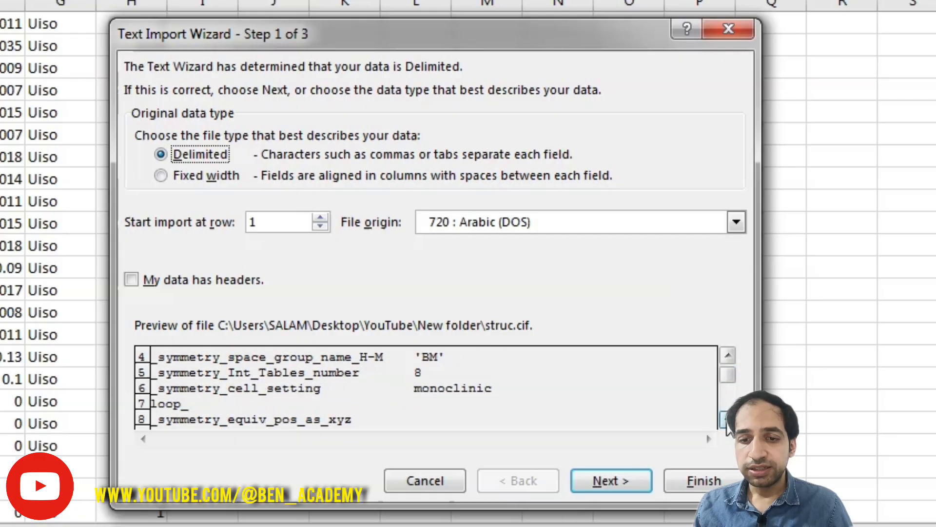
left_click(727, 419)
left_click(727, 420)
left_click(727, 420)
left_click(727, 421)
left_click(727, 420)
left_click(727, 420)
left_click(727, 421)
left_click(727, 421)
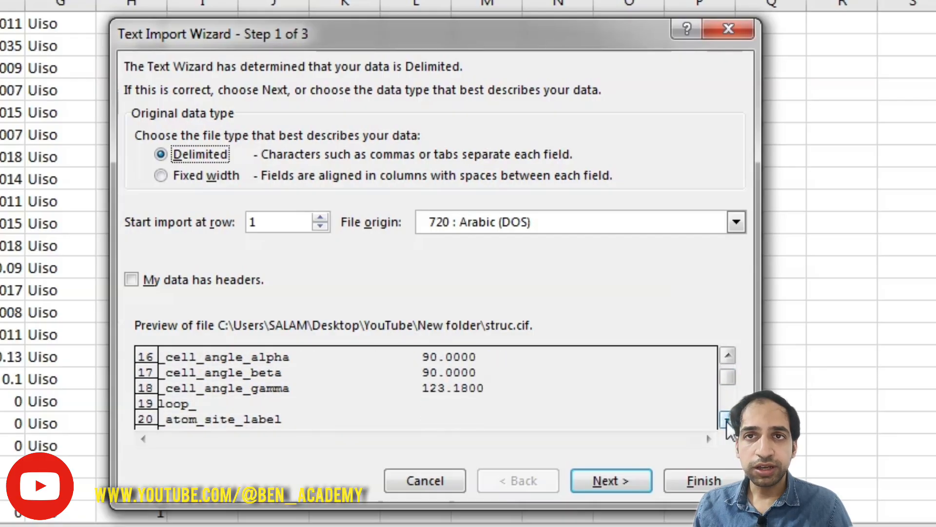
left_click(727, 420)
left_click(727, 420)
double_click(727, 420)
double_click(727, 420)
double_click(727, 420)
left_click(727, 420)
double_click(727, 420)
left_click(727, 420)
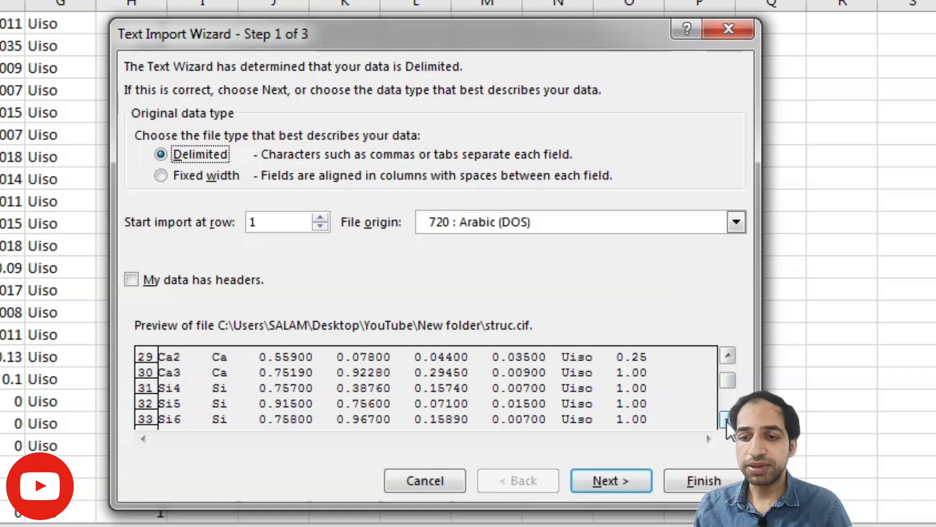
left_click(727, 420)
left_click(727, 373)
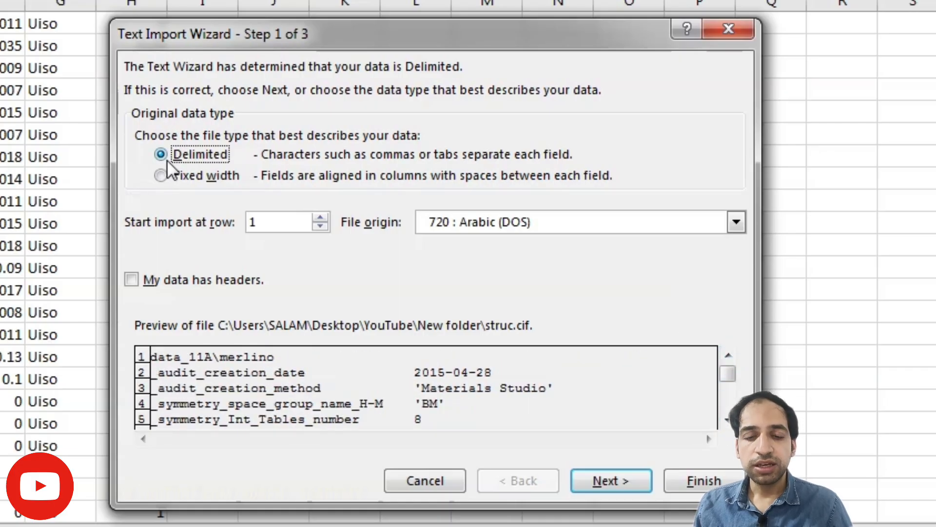
Step: Import struc.cif as delimited by spaces, treating consecutive delimiters as one and keeping the General column format
left_click(613, 477)
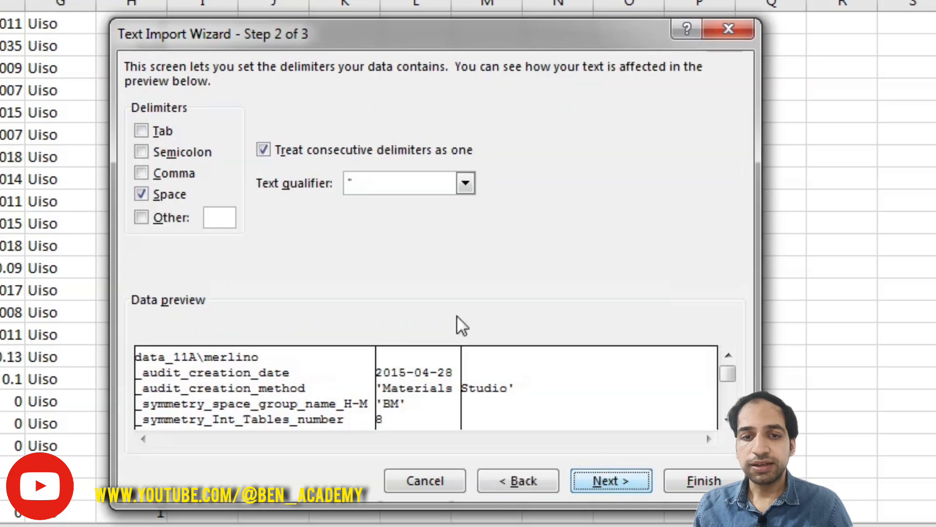
left_click(725, 419)
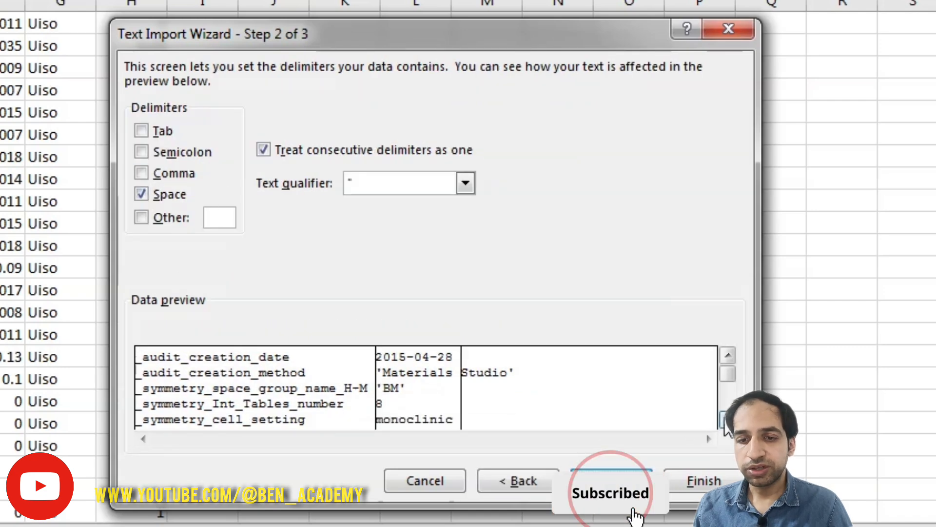
left_click(725, 420)
left_click(725, 420)
left_click(725, 420)
scroll(725, 424, "down", 4)
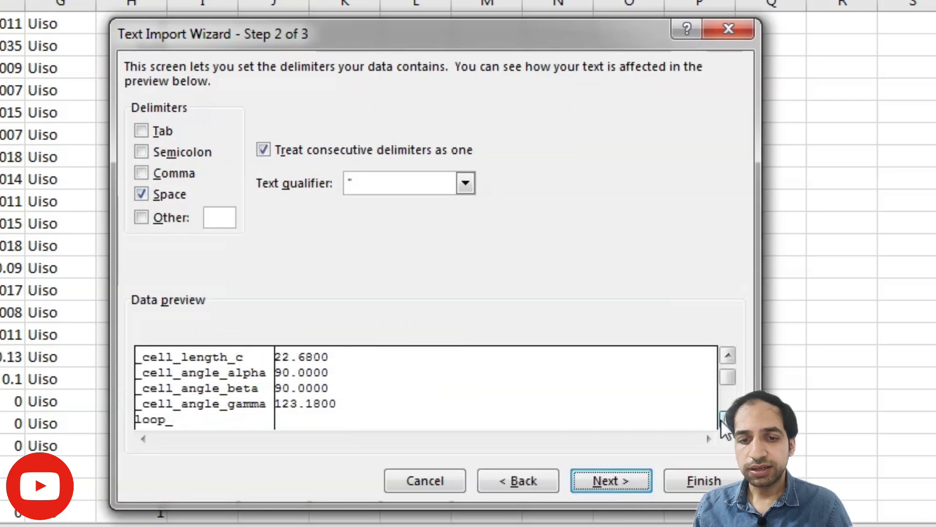
scroll(725, 424, "down", 1)
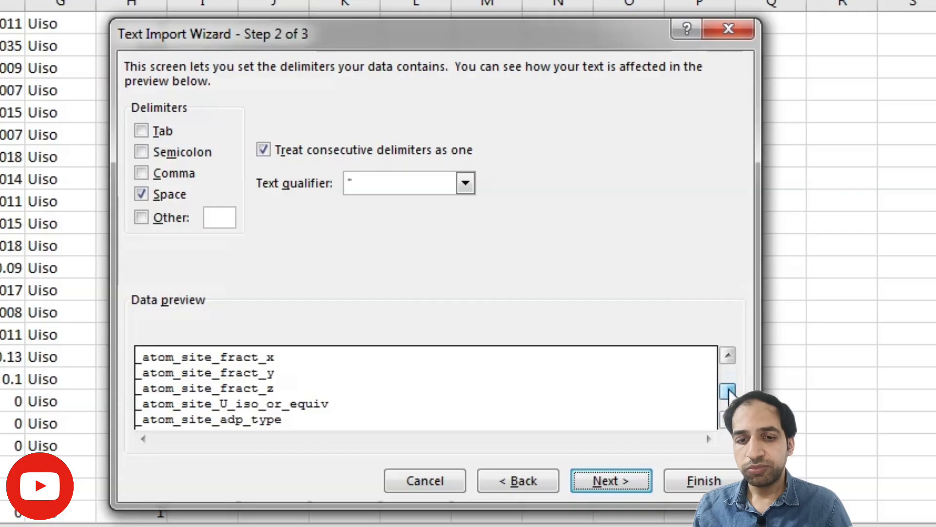
left_click_drag(729, 376, 729, 399)
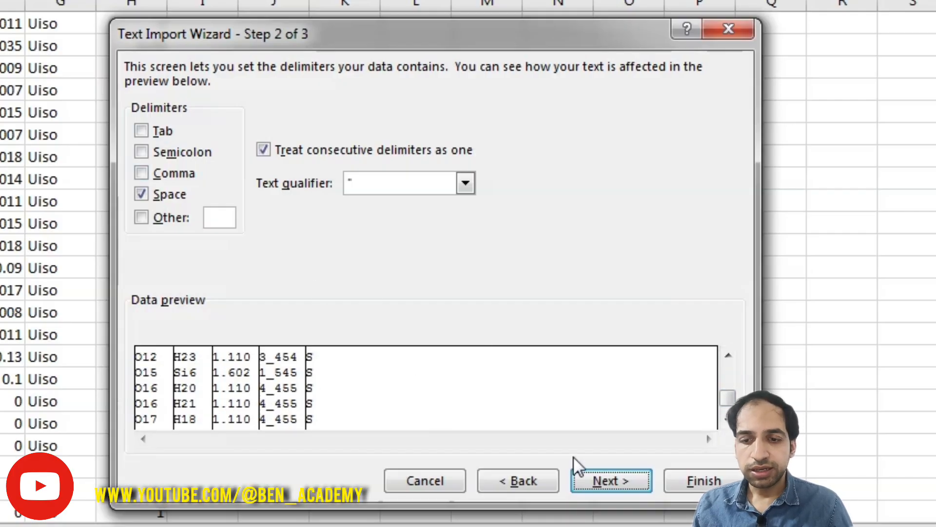
left_click(624, 491)
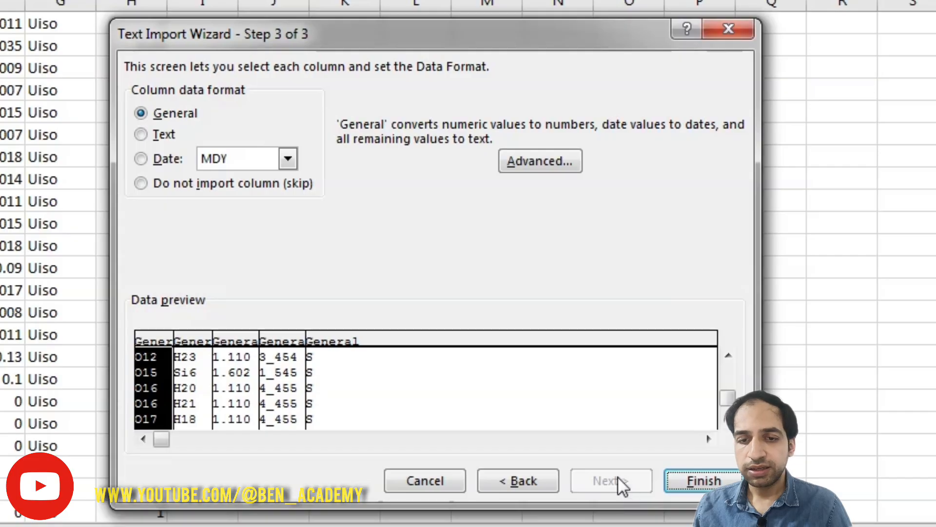
left_click(694, 481)
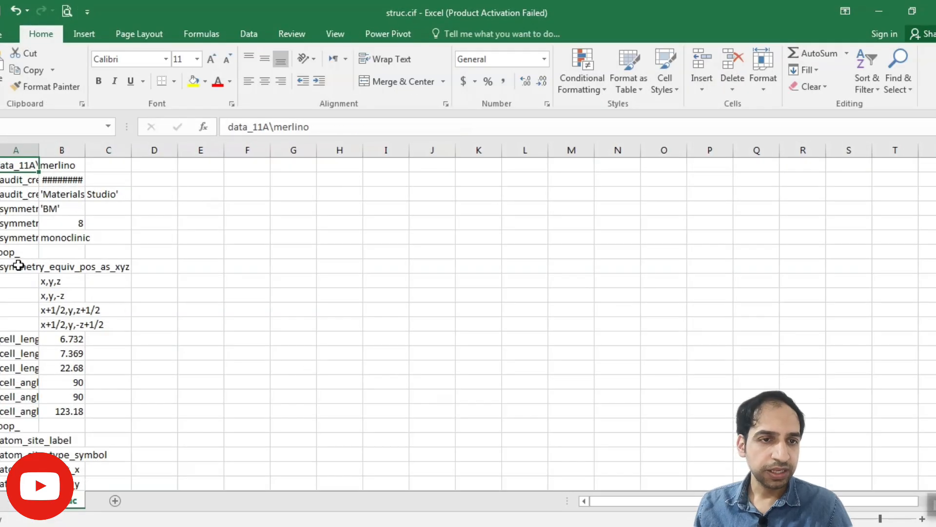
Step: Widen column A of the imported sheet to fit its contents
left_click(17, 266)
double_click(41, 150)
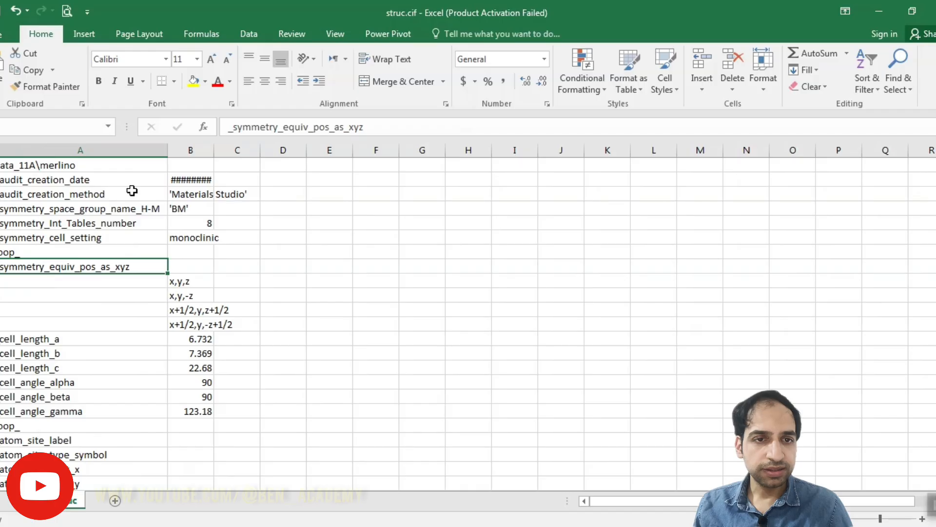
Step: Widen column B of the imported sheet to fit its contents, including the audit creation date
double_click(215, 150)
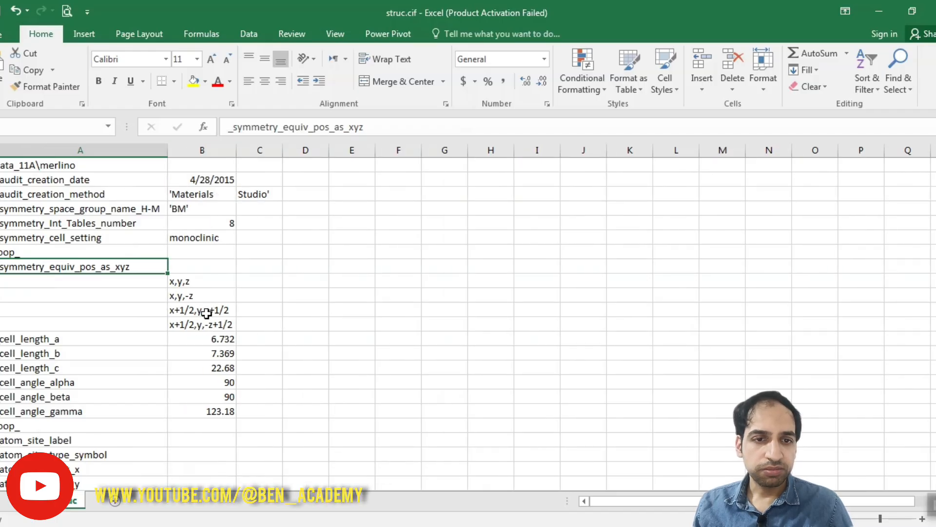
Step: Examine how the symmetry positions, atom-site rows and bond rows are split into columns, including the bond symmetry codes in column D
left_click_drag(184, 280, 189, 323)
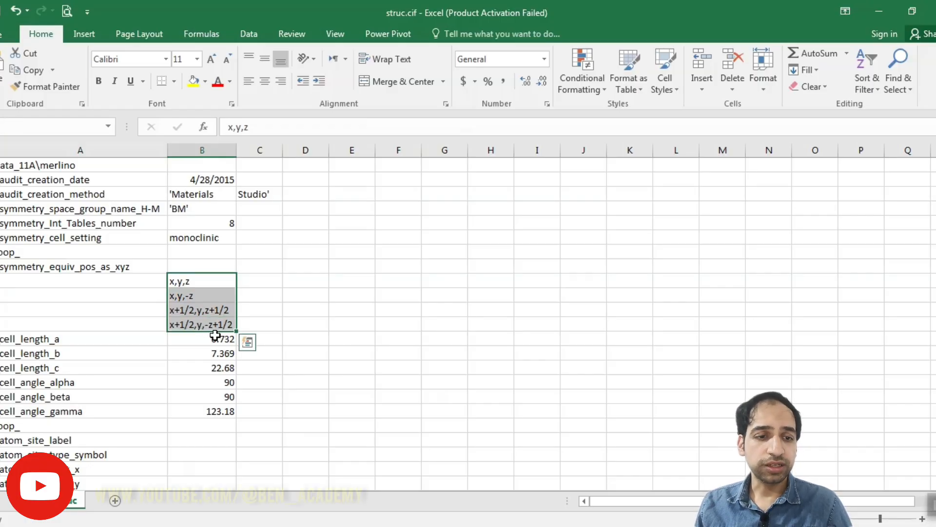
scroll(215, 335, "down", 8)
left_click_drag(123, 216, 480, 349)
left_click(251, 328)
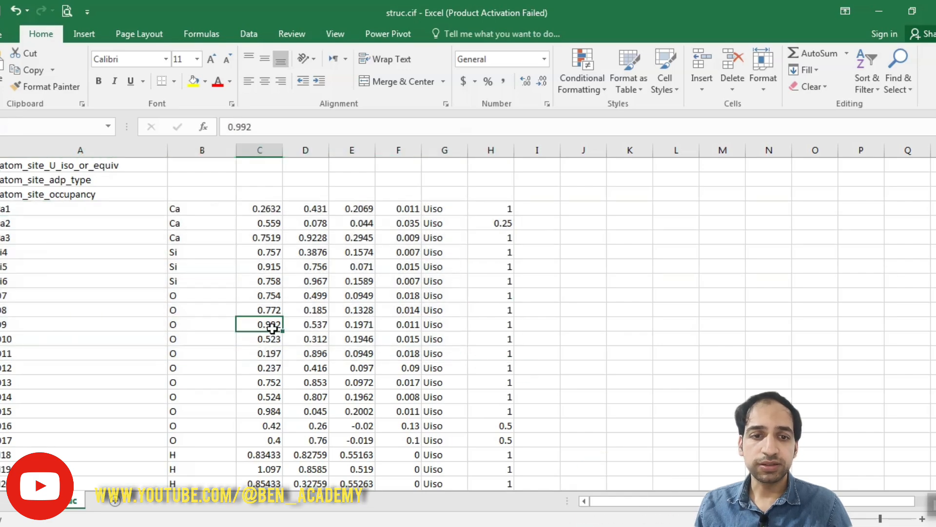
scroll(252, 330, "down", 11)
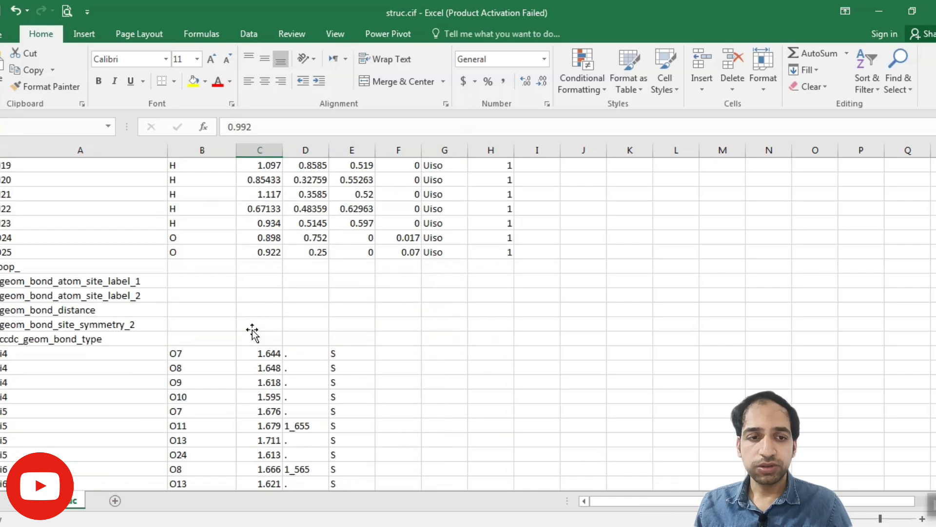
left_click_drag(69, 182, 339, 420)
left_click(304, 382)
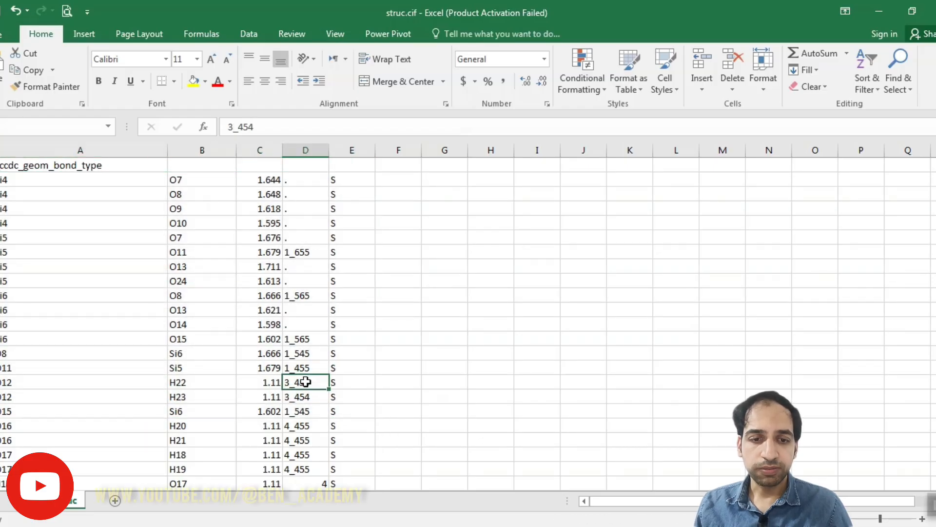
left_click_drag(294, 338, 308, 422)
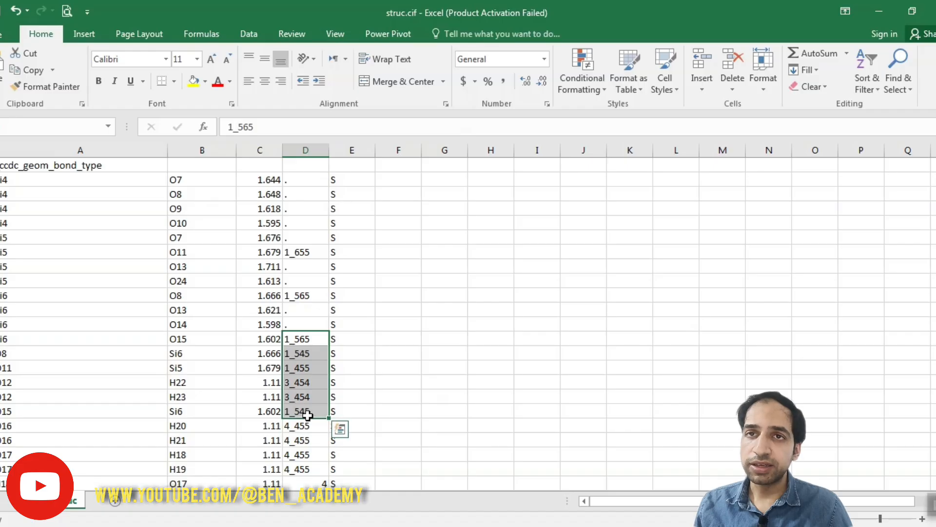
scroll(300, 417, "down", 6)
scroll(299, 416, "up", 10)
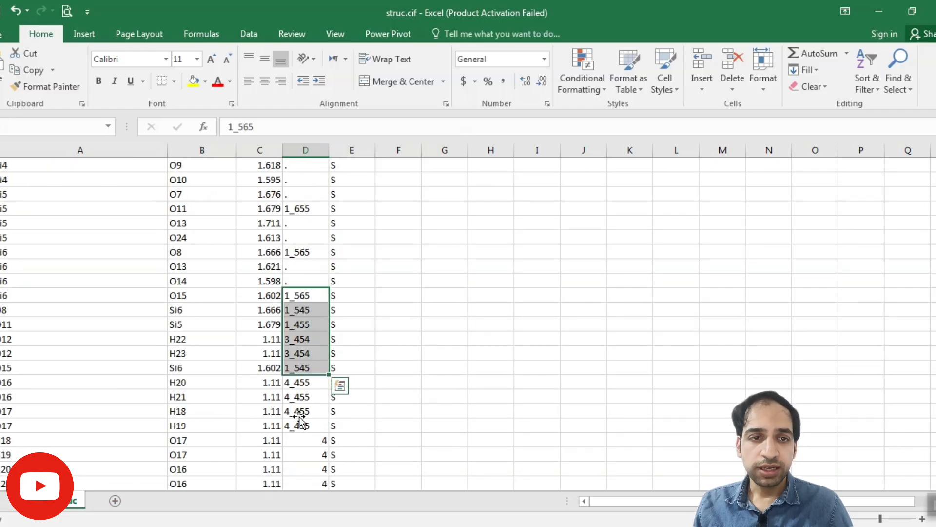